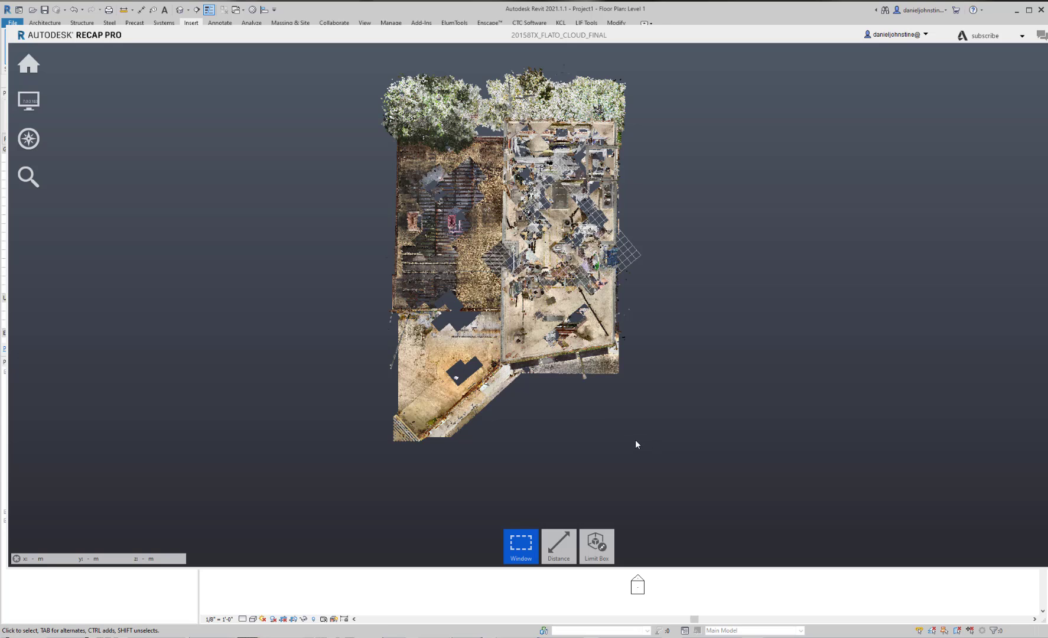
# Step: Examine the exterior of the scanned building point cloud, including its facades, surrounding trees and street side
pyautogui.moveTo(626, 435); pyautogui.dragTo(595, 382)
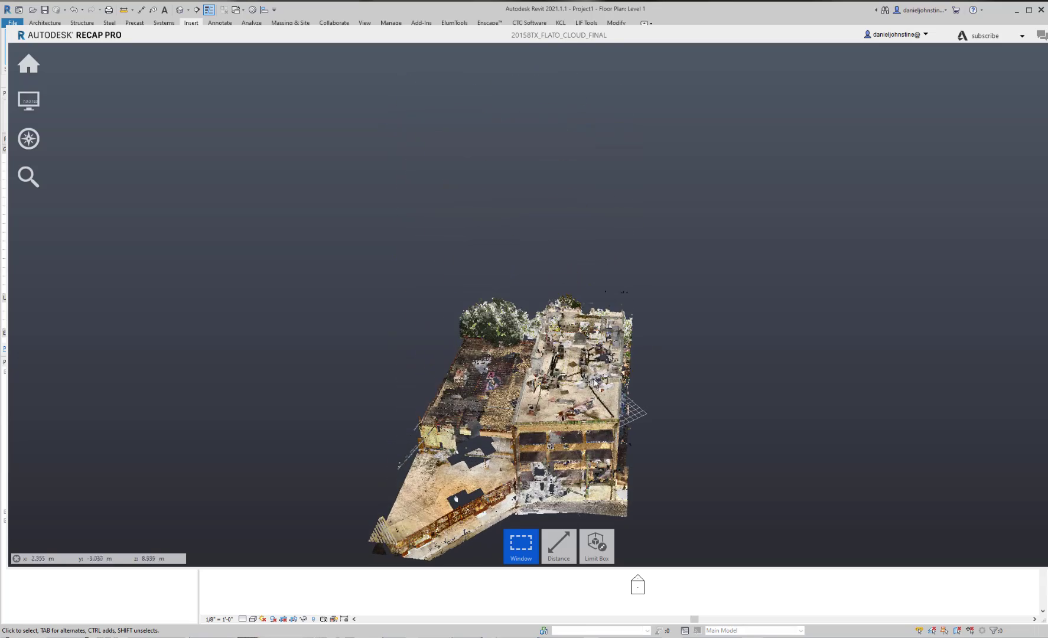
pyautogui.moveTo(635, 494)
pyautogui.mouseDown()
pyautogui.moveTo(614, 425)
pyautogui.moveTo(568, 350)
pyautogui.moveTo(381, 345)
pyautogui.mouseUp()
pyautogui.scroll(8, 381, 345)
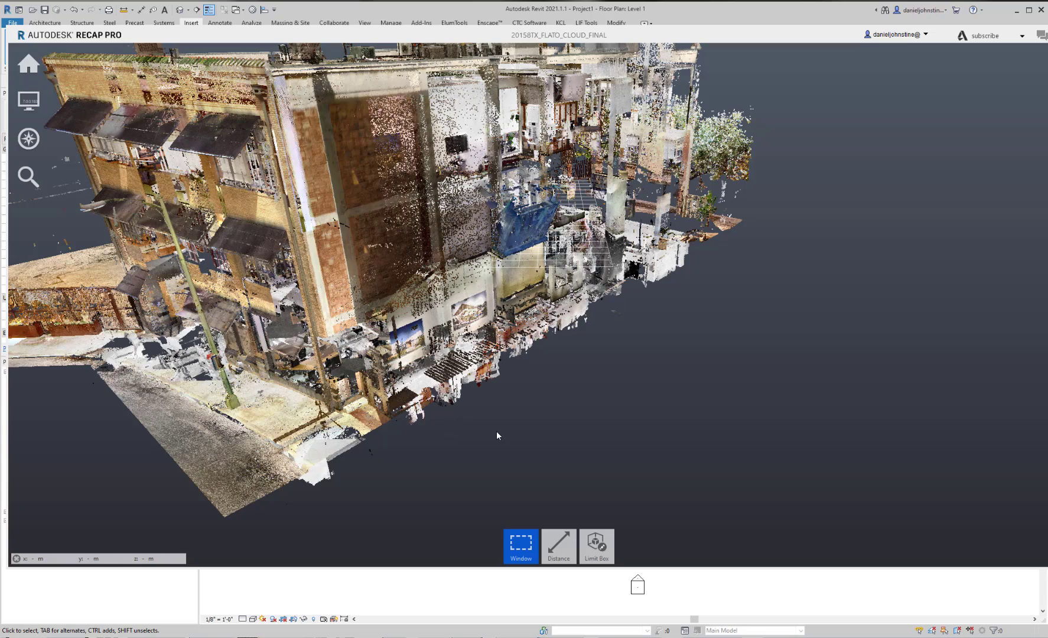
pyautogui.moveTo(531, 436); pyautogui.dragTo(97, 385, button='middle')
pyautogui.scroll(3, 480, 301)
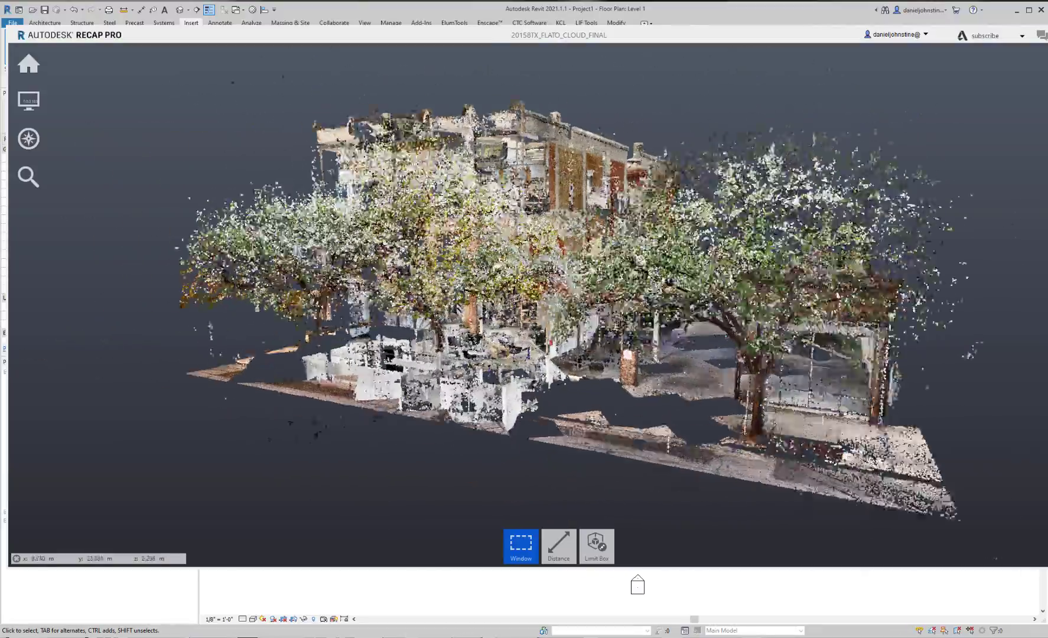
pyautogui.scroll(3, 480, 301)
pyautogui.keyDown('shift'); pyautogui.moveTo(481, 302); pyautogui.dragTo(519, 364, button='middle'); pyautogui.keyUp('shift')
pyautogui.scroll(3, 519, 363)
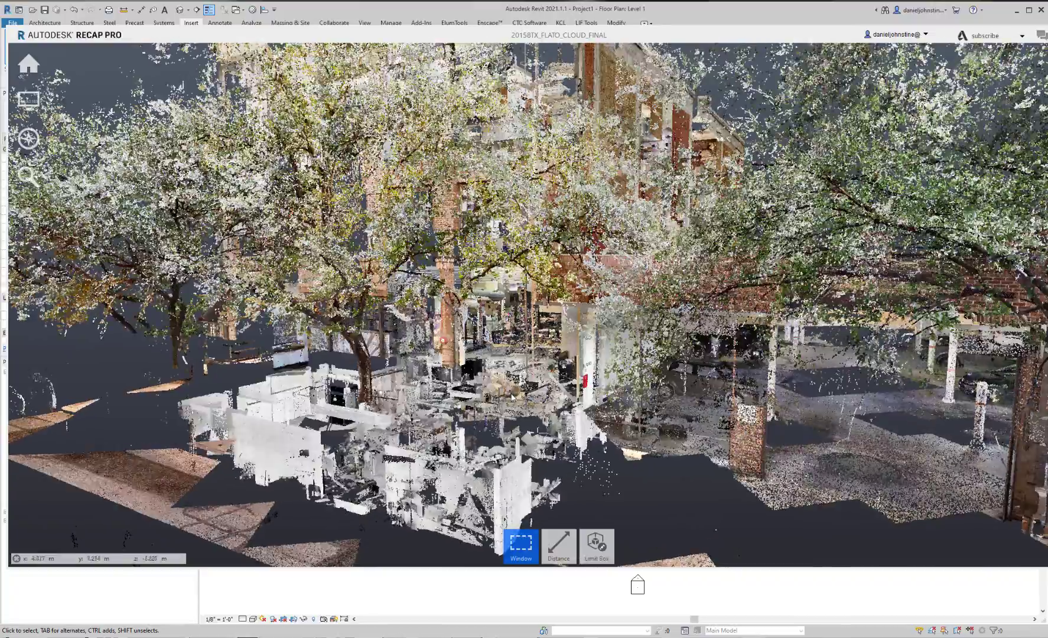
# Step: Walk through the interior of the building scan, examining the office area, entrance lobby and bookshelves
pyautogui.scroll(10, 538, 339)
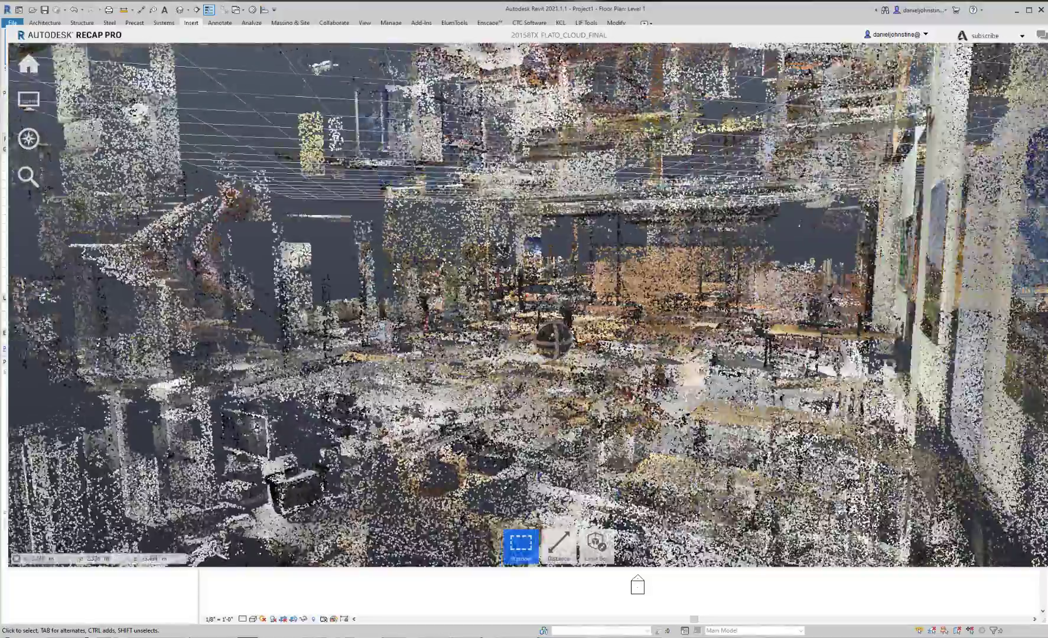
pyautogui.scroll(6, 538, 339)
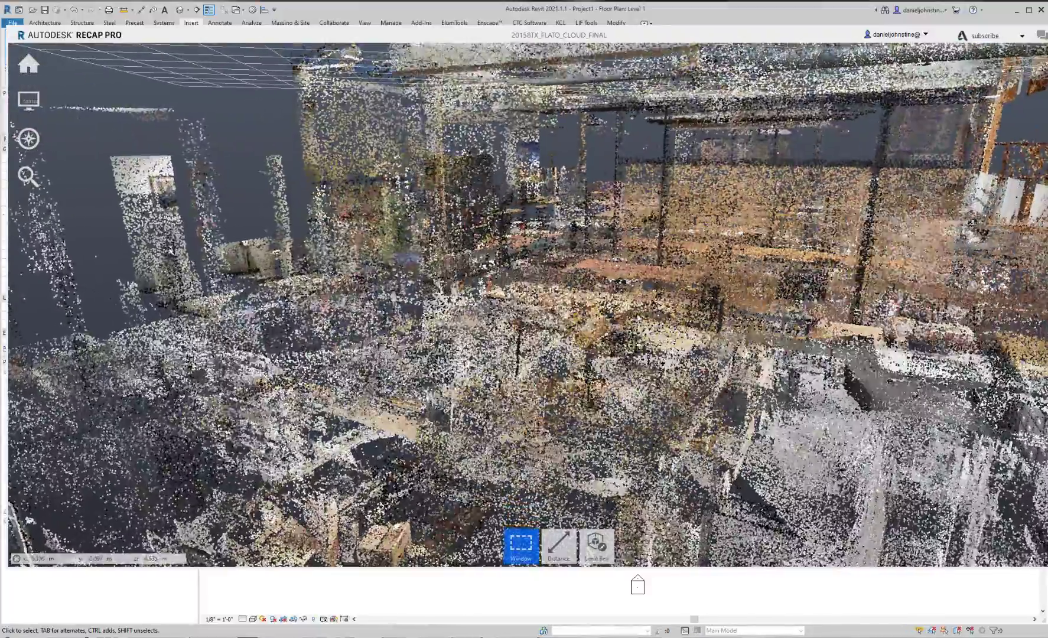
pyautogui.scroll(6, 568, 243)
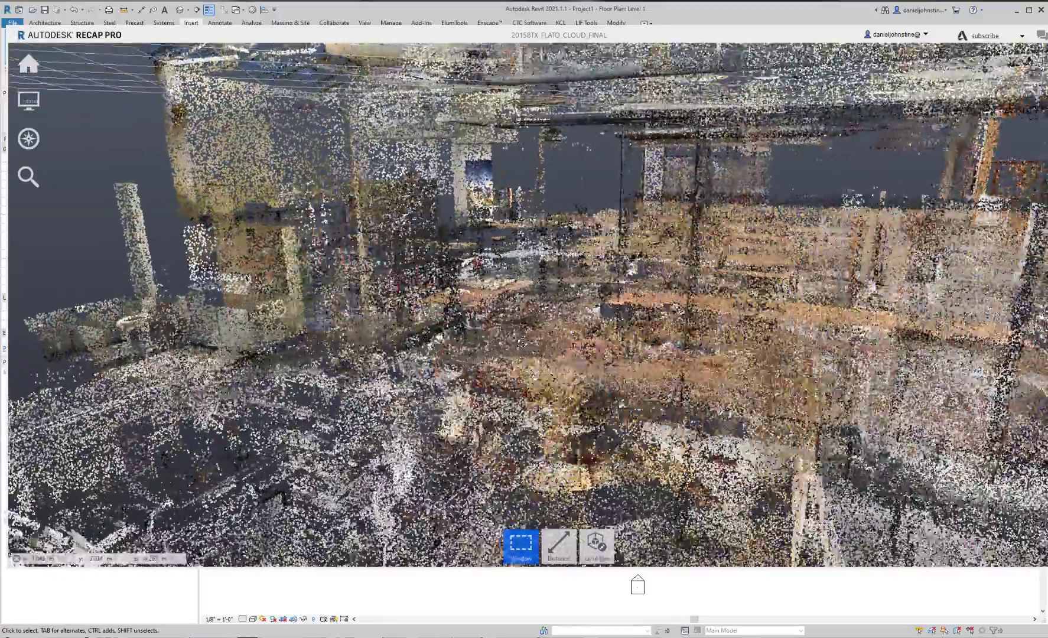
pyautogui.scroll(5, 591, 343)
pyautogui.scroll(5, 592, 344)
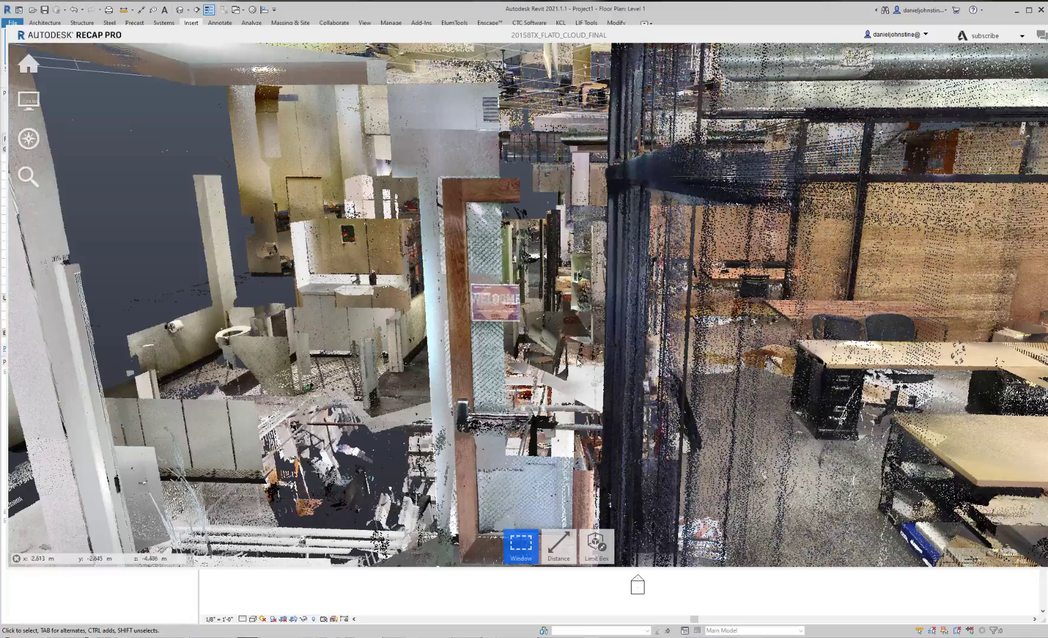
pyautogui.moveTo(563, 369); pyautogui.dragTo(266, 367, button='middle')
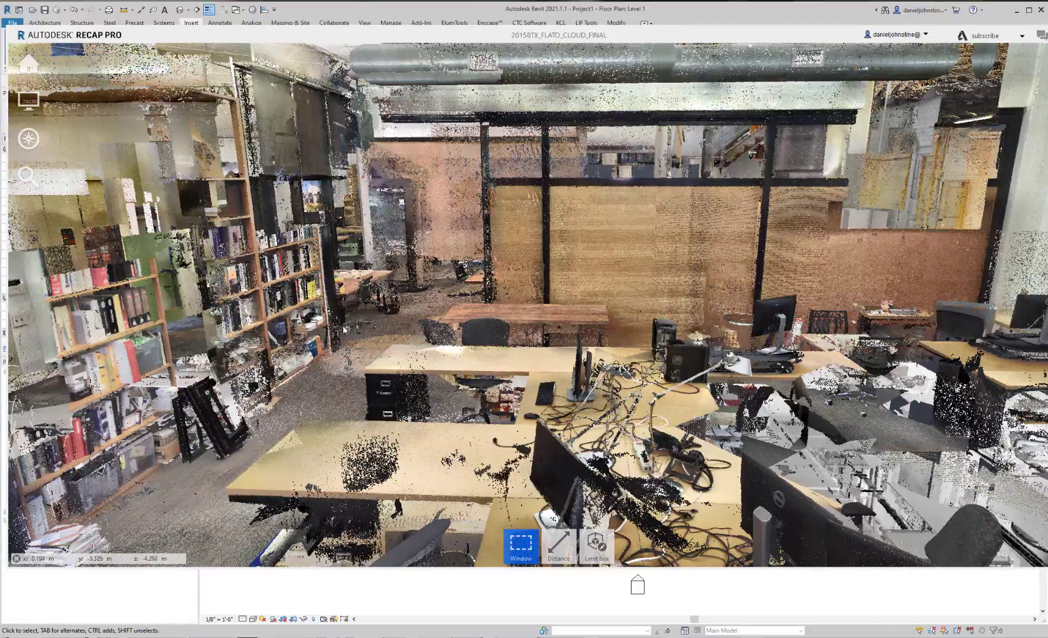
pyautogui.press('Left')
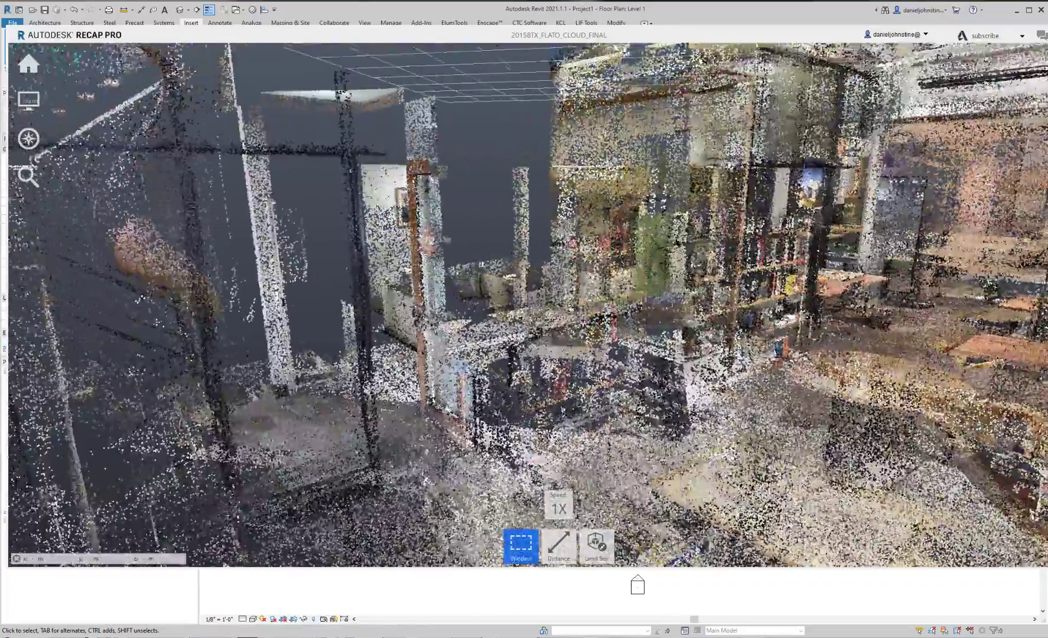
pyautogui.press('Left')
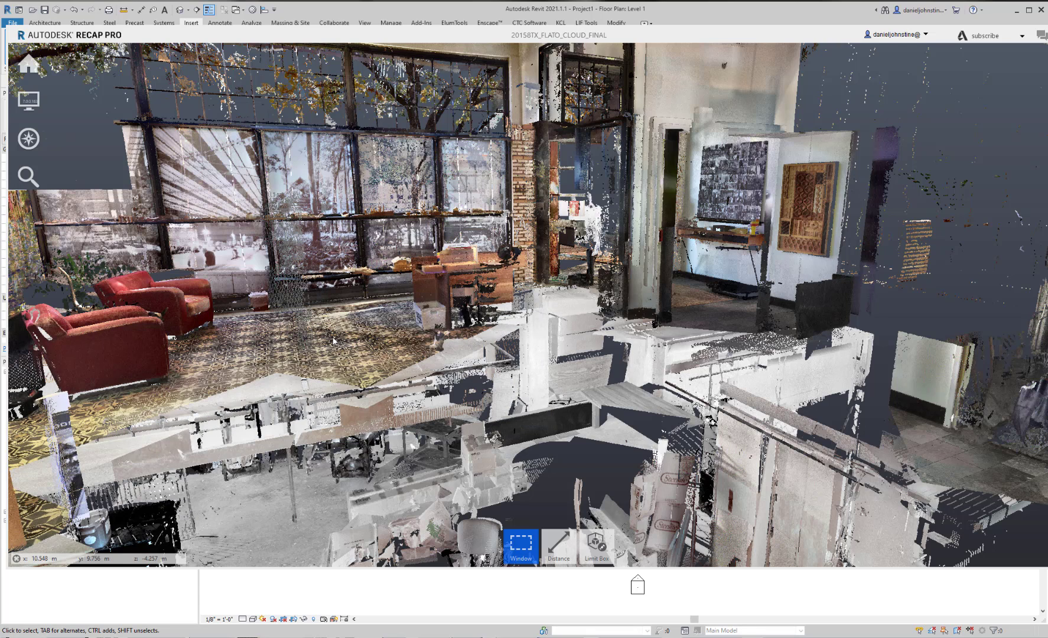
pyautogui.moveTo(560, 544)
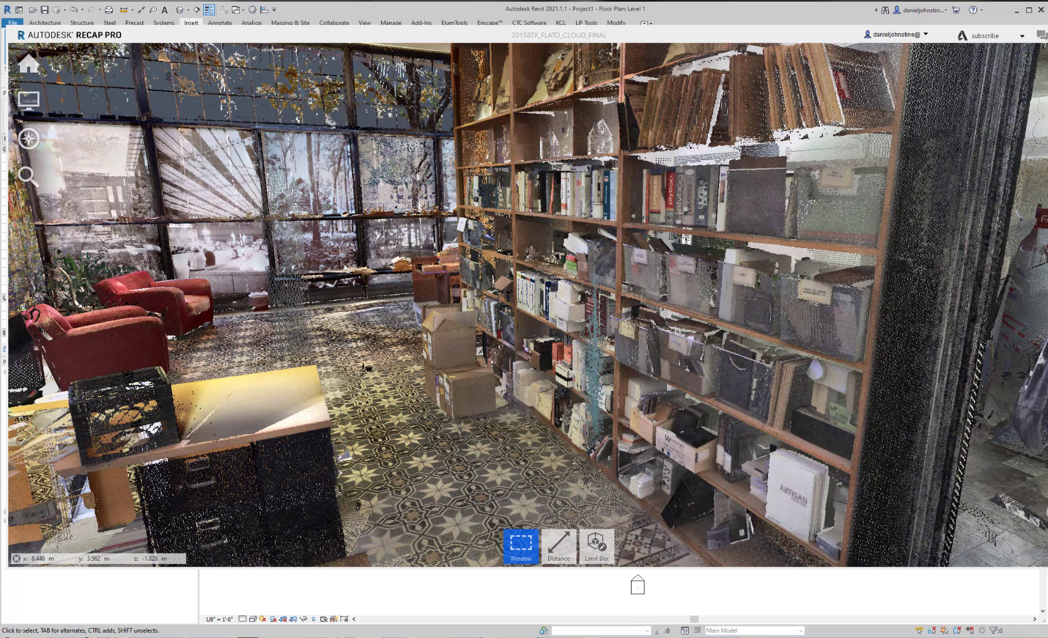
# Step: Switch to Revit and draw two connected Generic - 8" walls on Level 1, a vertical one about 44' long and a short horizontal one
pyautogui.hotkey('alt', 'Tab')
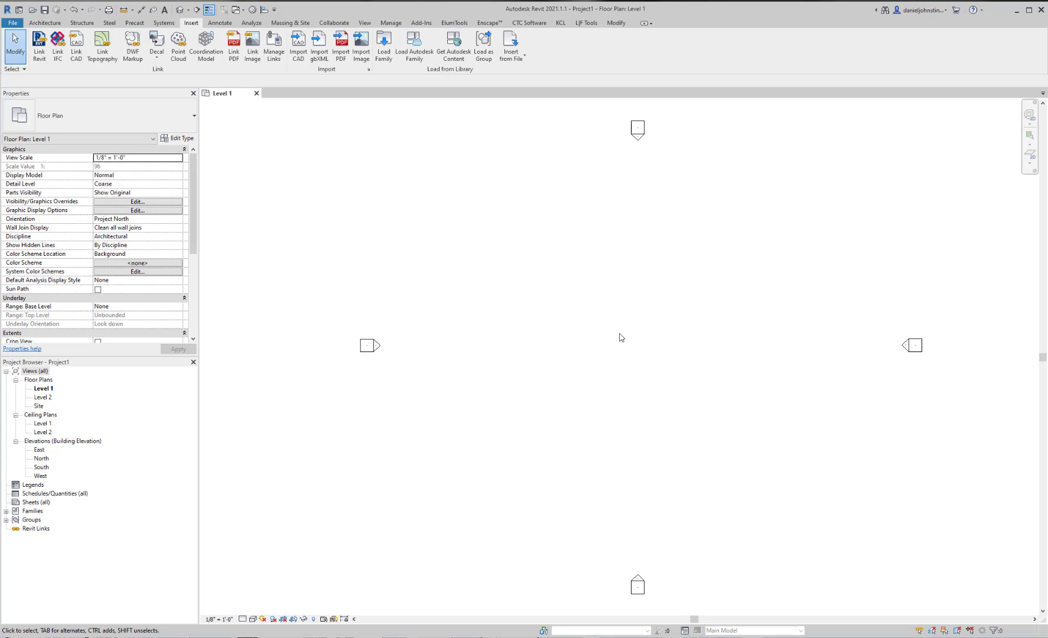
pyautogui.click(45, 22)
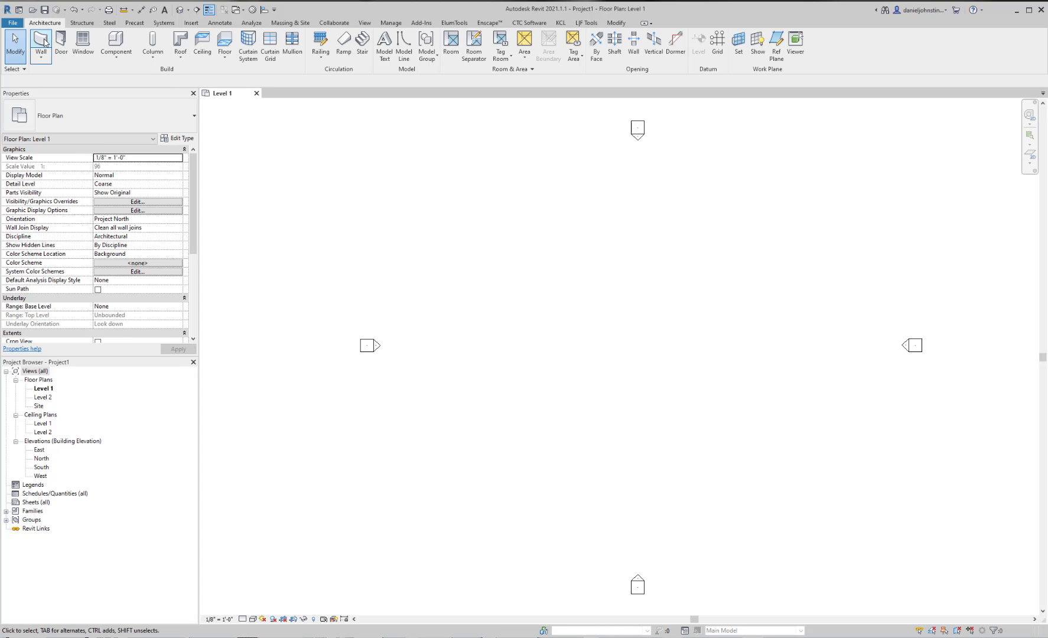
pyautogui.click(41, 41)
pyautogui.click(511, 411)
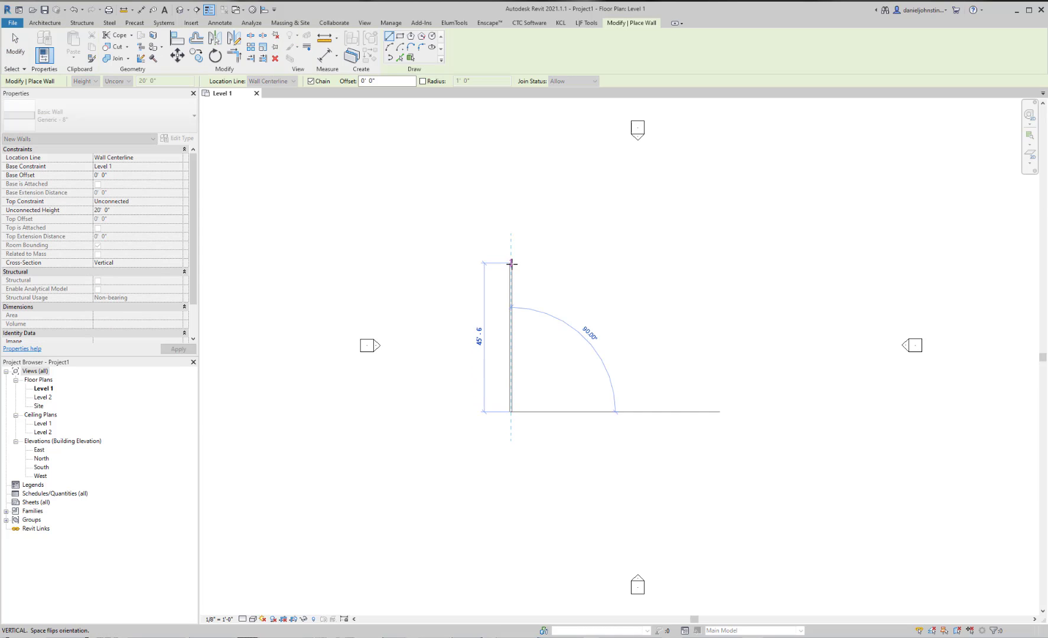
pyautogui.click(511, 268)
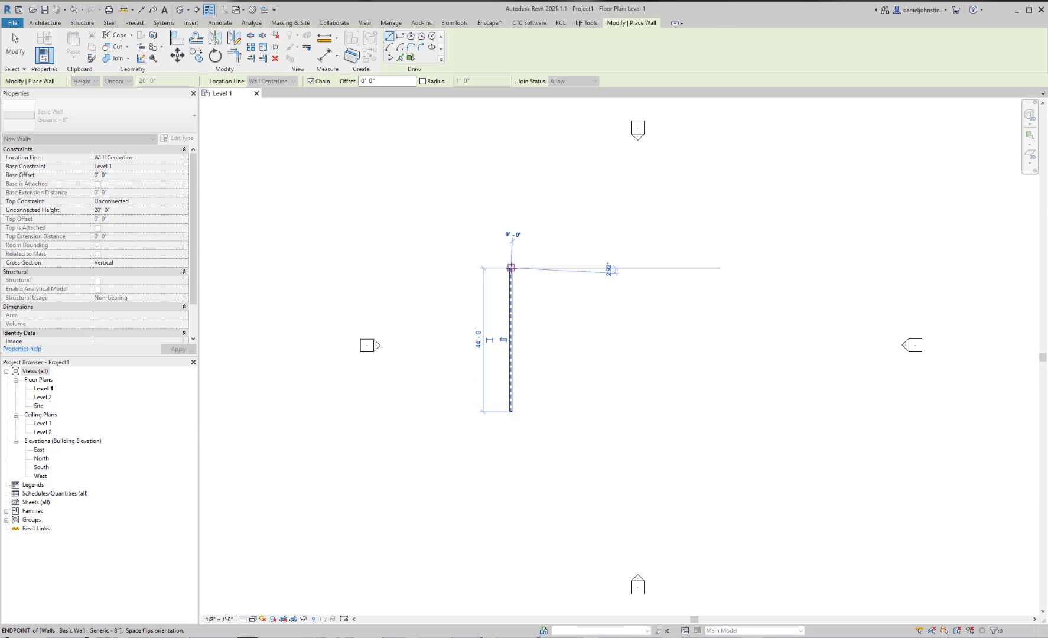
pyautogui.click(547, 266)
pyautogui.press('Escape')
pyautogui.press('Escape')
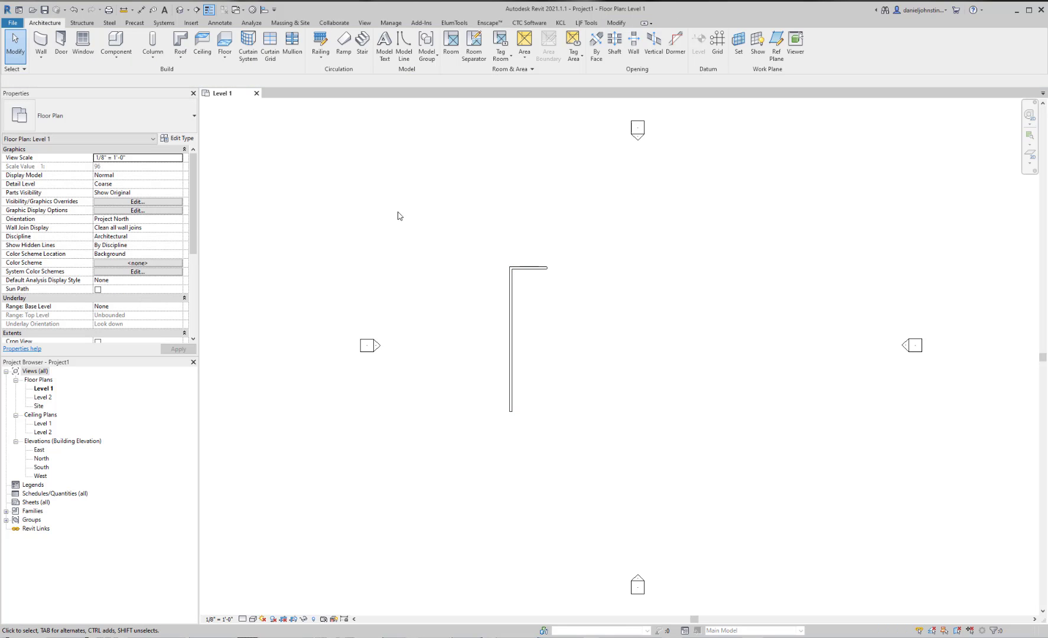
# Step: Link the point cloud project 20158TX_FLATO_CLOUD_FINAL.rcp with Auto - Center to Center positioning
pyautogui.click(192, 24)
pyautogui.click(178, 44)
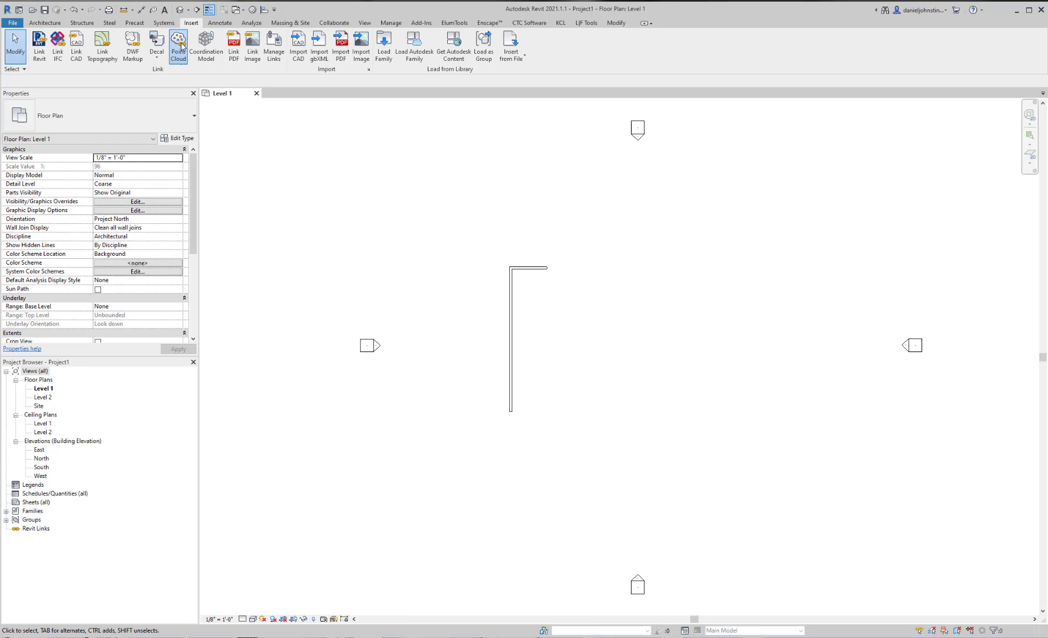
pyautogui.click(408, 189)
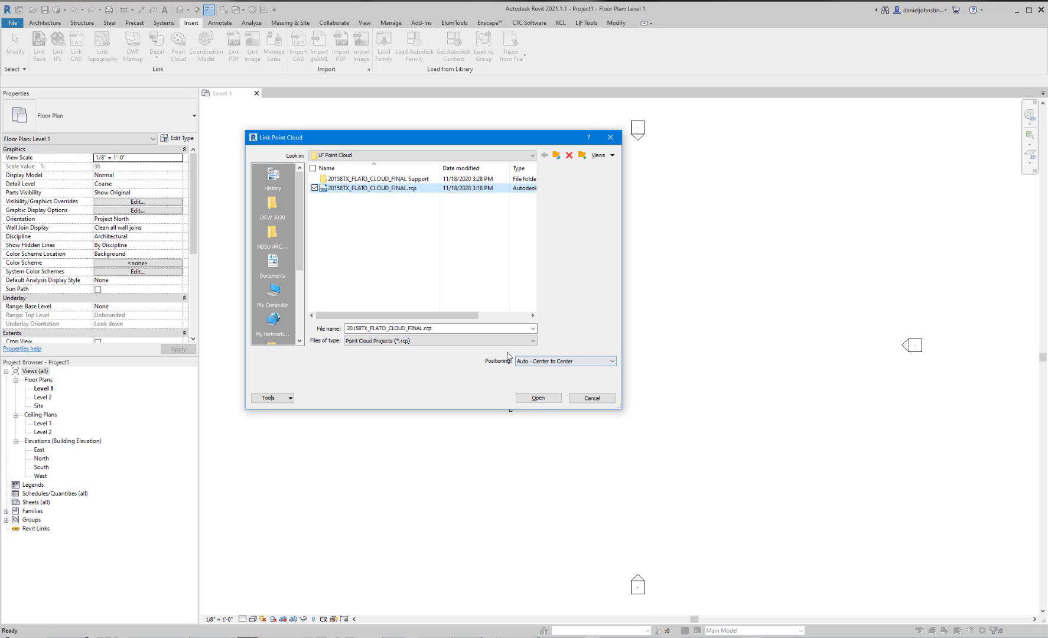
pyautogui.click(536, 398)
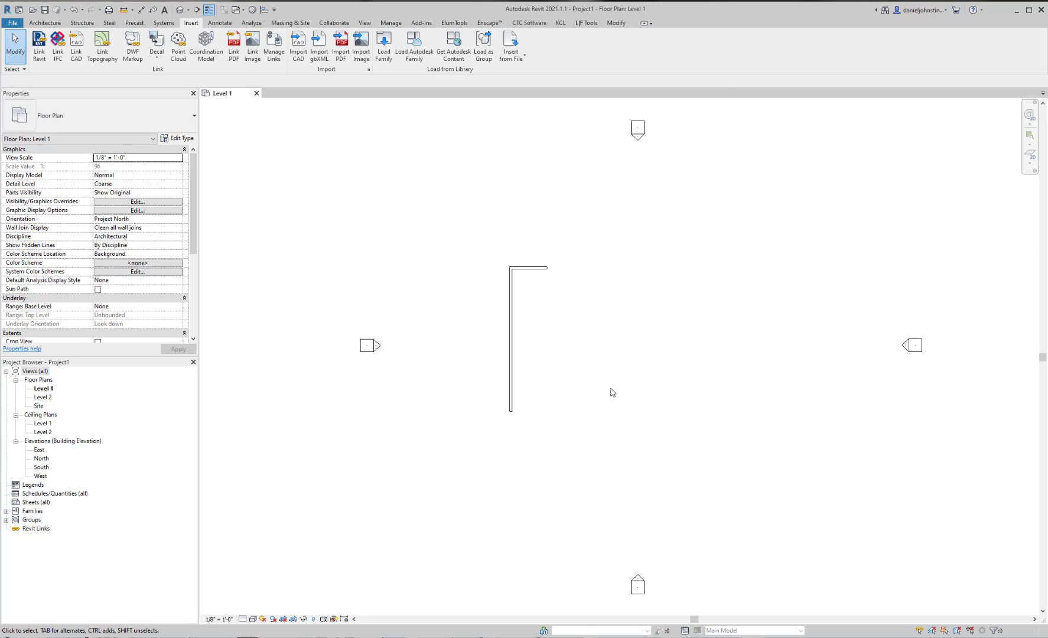
pyautogui.scroll(-2, 615, 383)
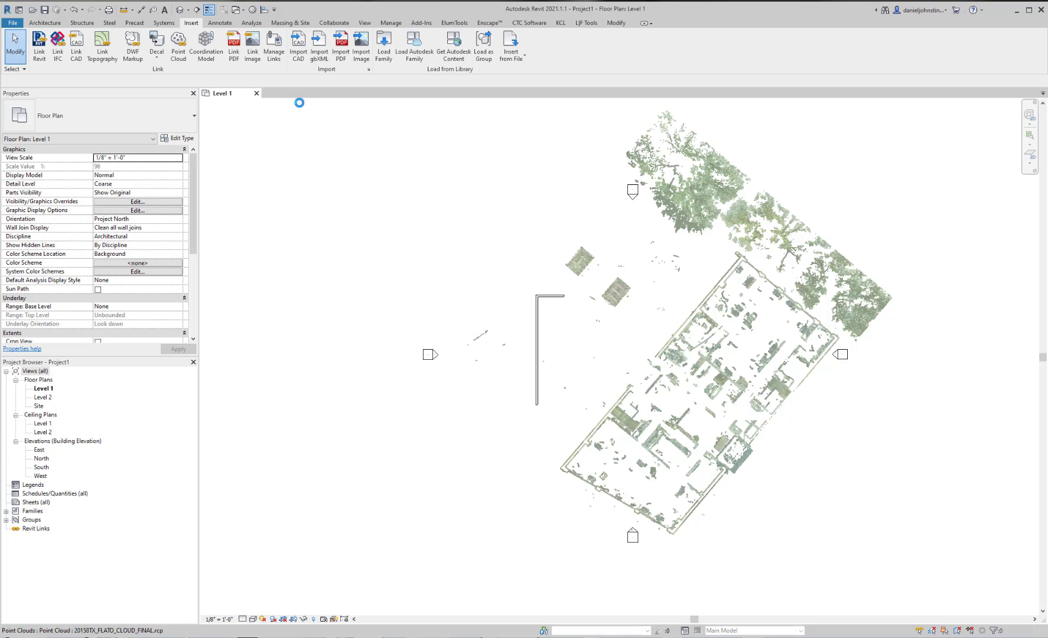
# Step: Rotate the linked point cloud counterclockwise until the building's long walls run vertically in the plan
pyautogui.click(442, 173)
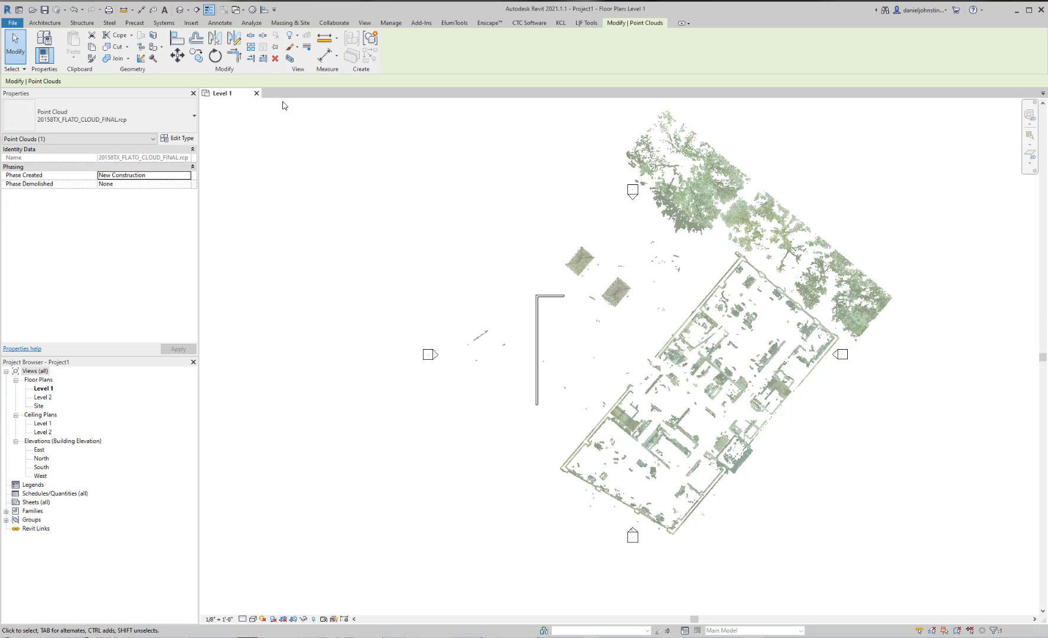
pyautogui.press('r')
pyautogui.press('o')
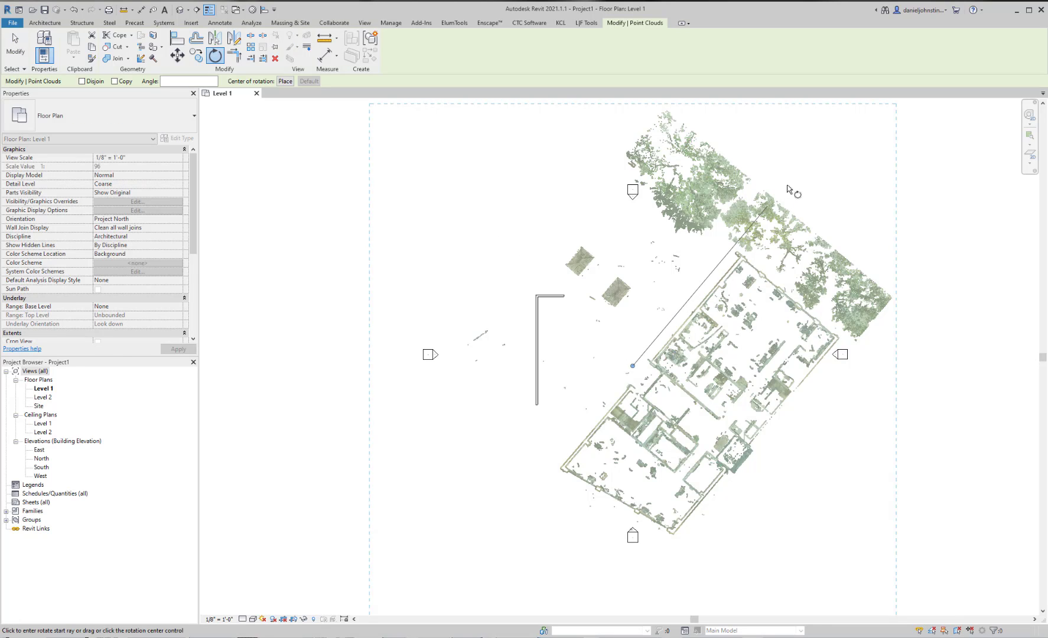
pyautogui.click(766, 207)
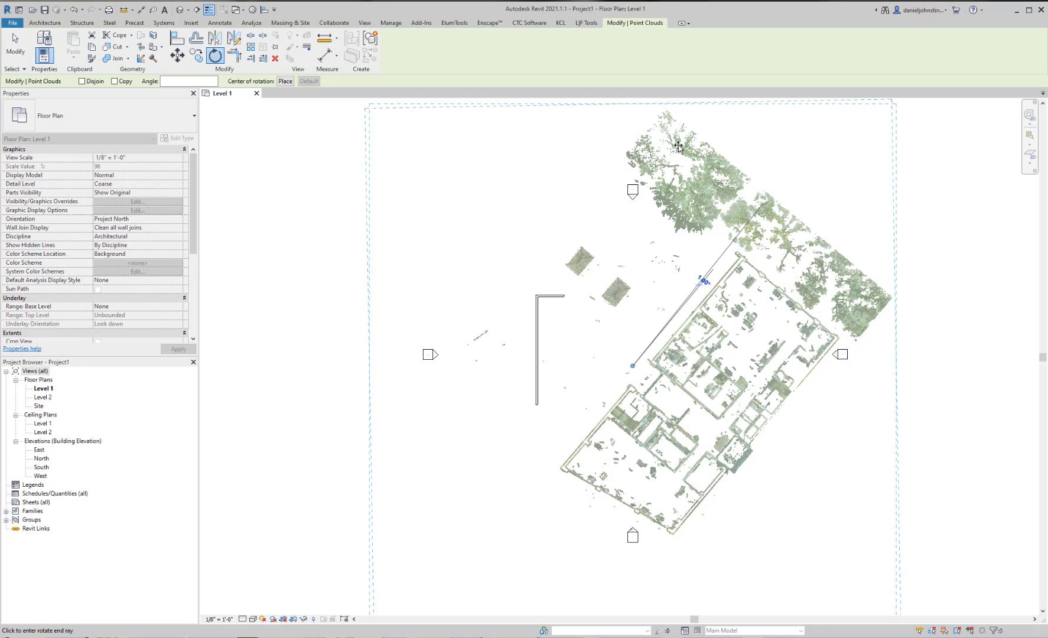
pyautogui.click(628, 127)
pyautogui.click(577, 578)
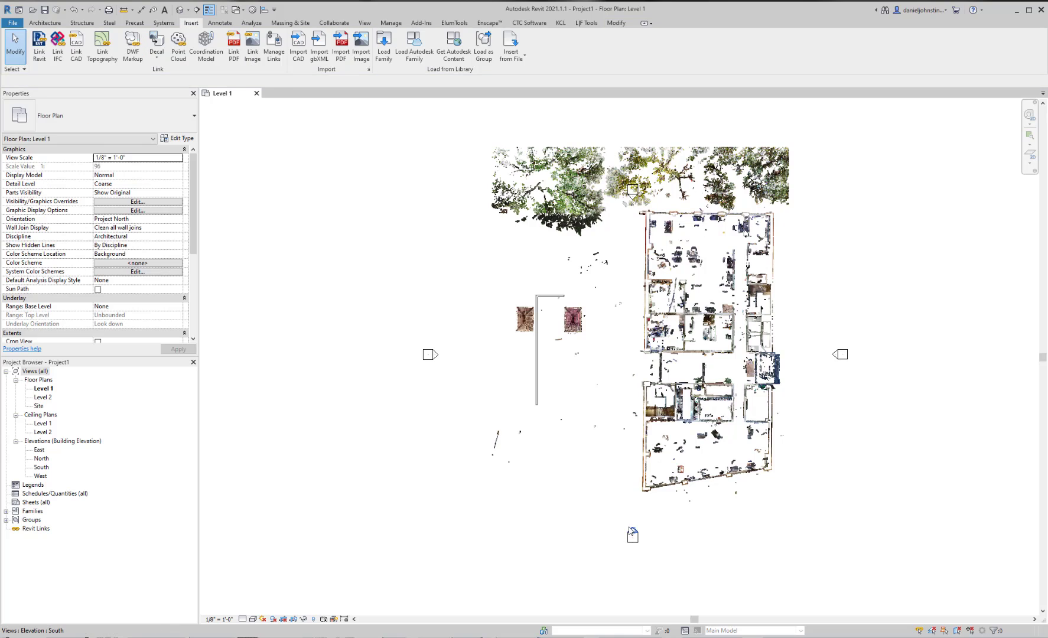
# Step: Open the South elevation and inspect how the point cloud's floors sit relative to Level 1 and Level 2
pyautogui.doubleClick(632, 535)
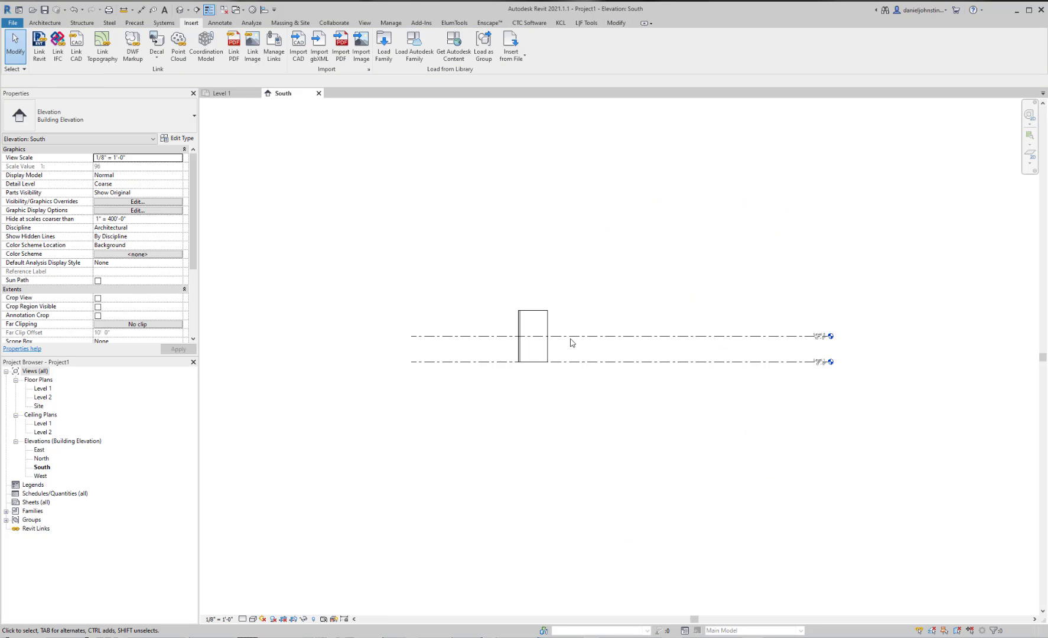
pyautogui.scroll(-2, 616, 361)
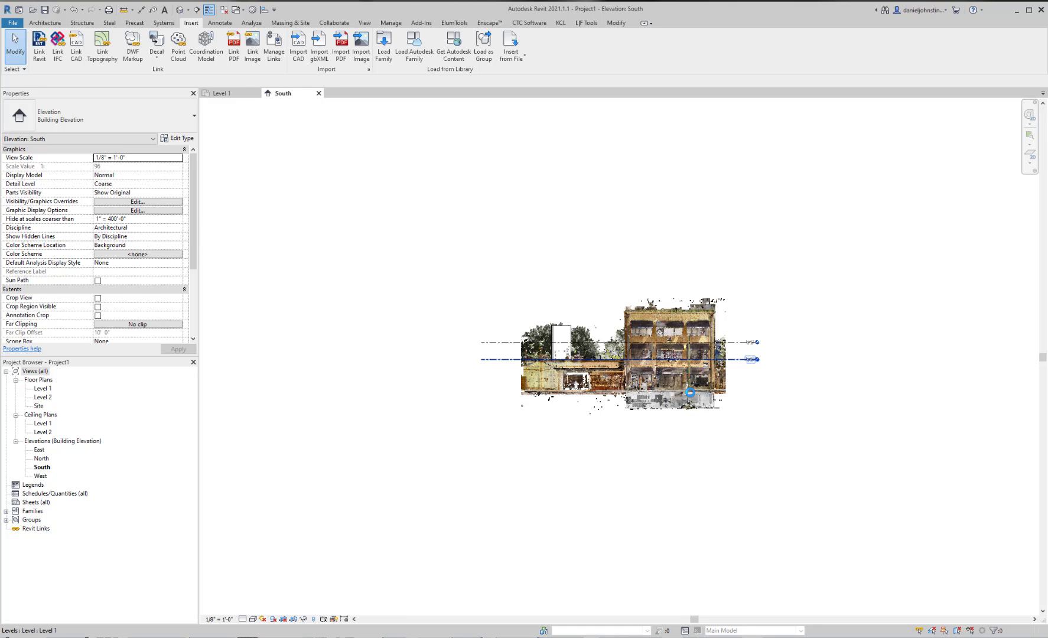
pyautogui.scroll(3, 685, 391)
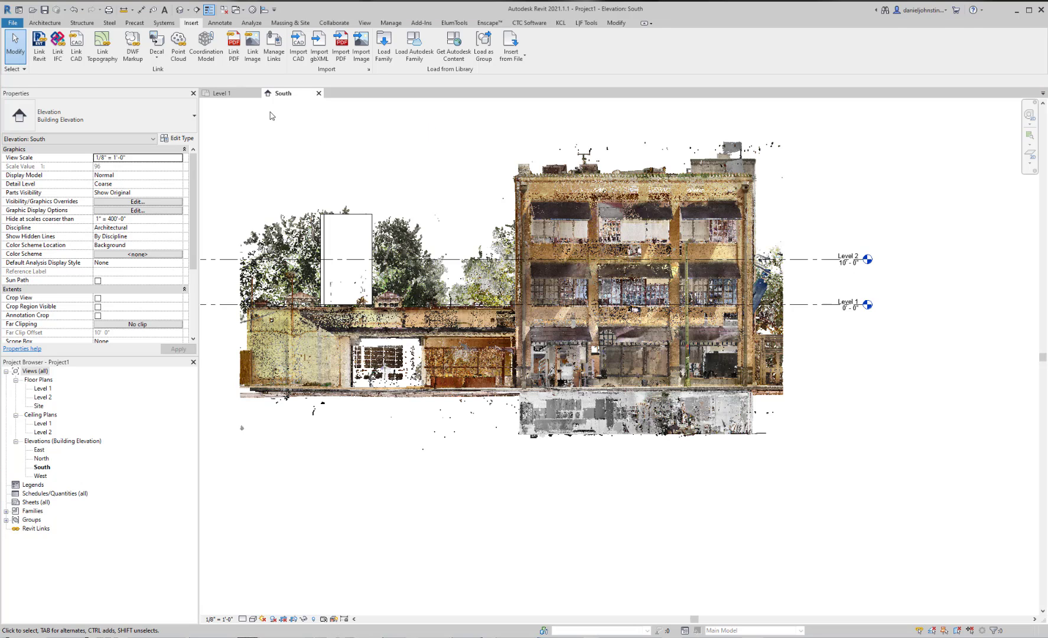
# Step: On the Level 1 plan, cut a horizontal section across the middle of the scanned building and reduce its depth to about 2' 6"
pyautogui.click(247, 94)
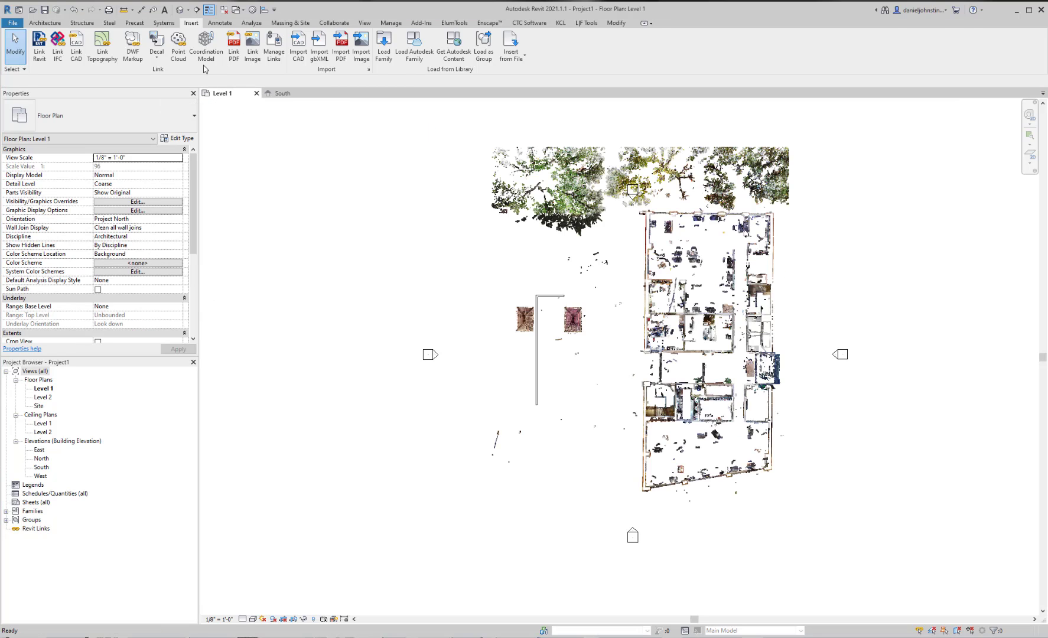
pyautogui.click(189, 11)
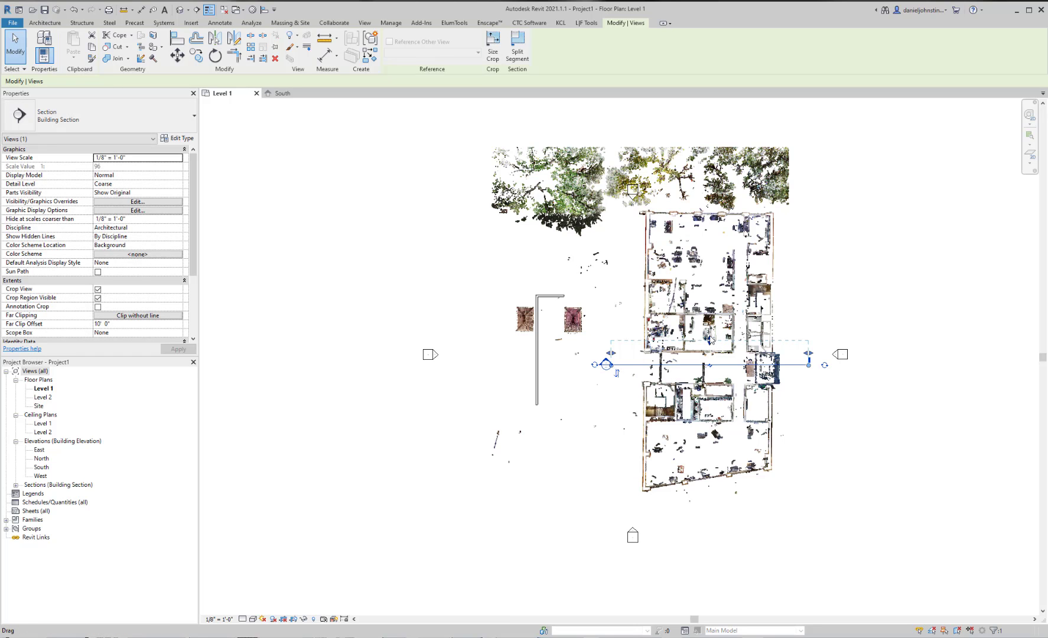
pyautogui.moveTo(710, 340); pyautogui.dragTo(709, 353)
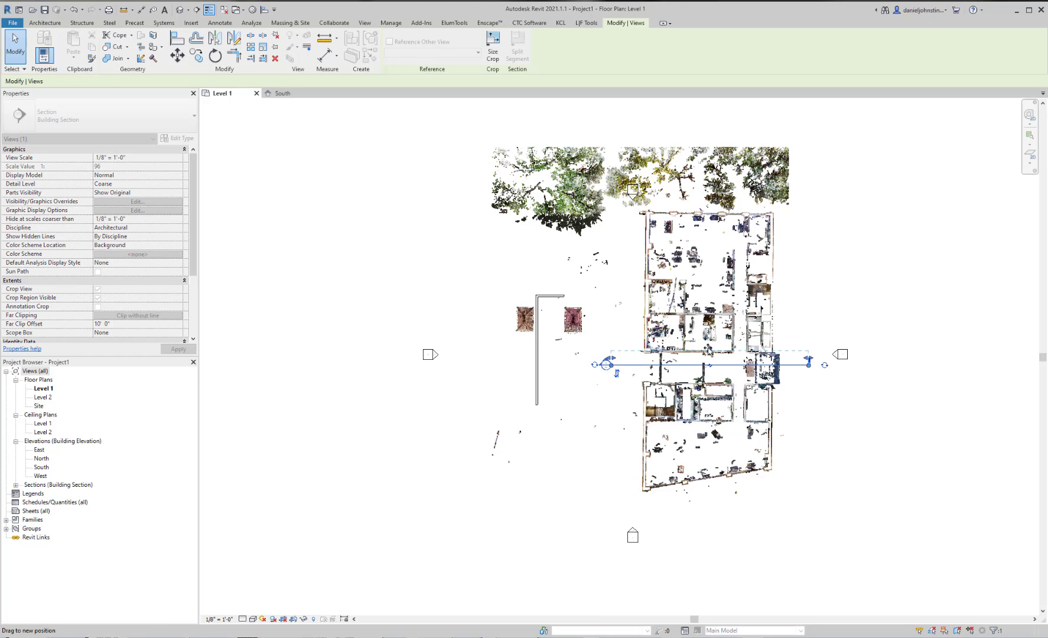
pyautogui.click(601, 387)
# Step: In the building section view, move the point cloud vertically upward until its second-lowest scanned floor sits on Level 1
pyautogui.doubleClick(603, 372)
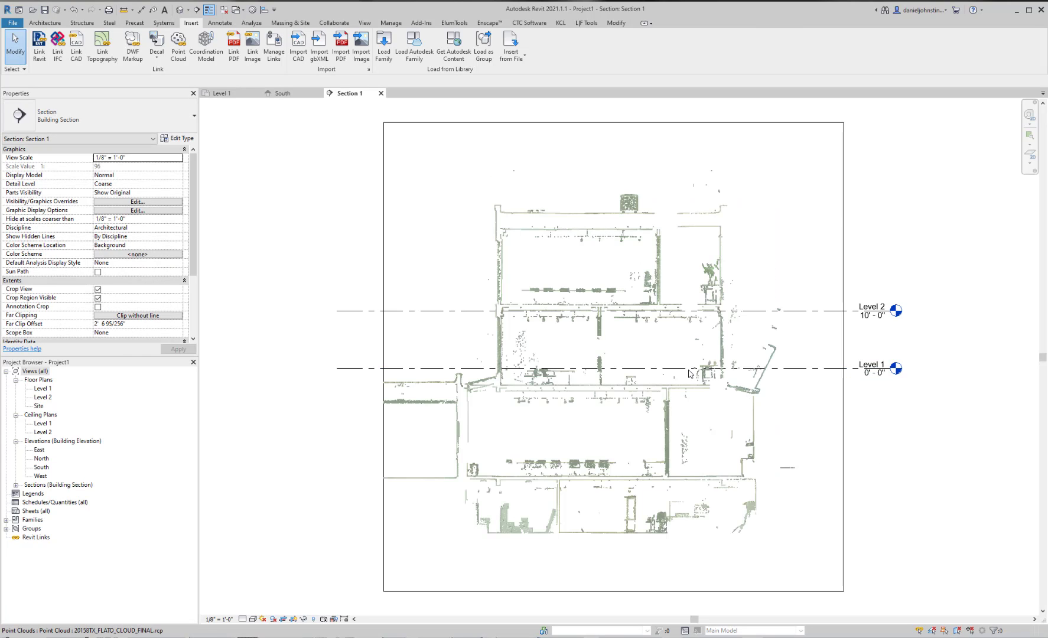
pyautogui.click(260, 108)
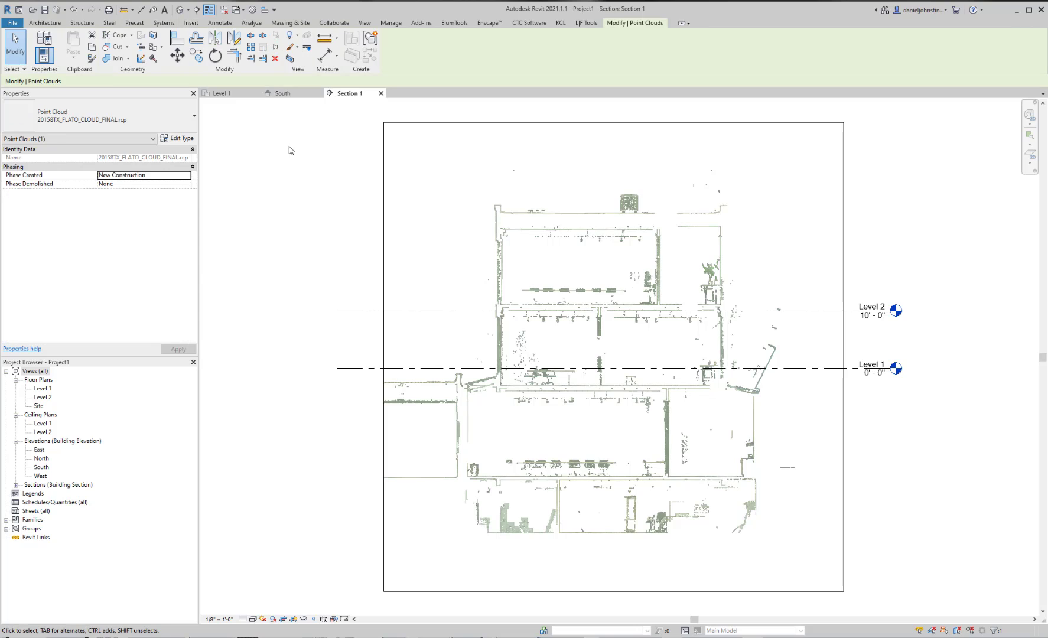
pyautogui.click(177, 55)
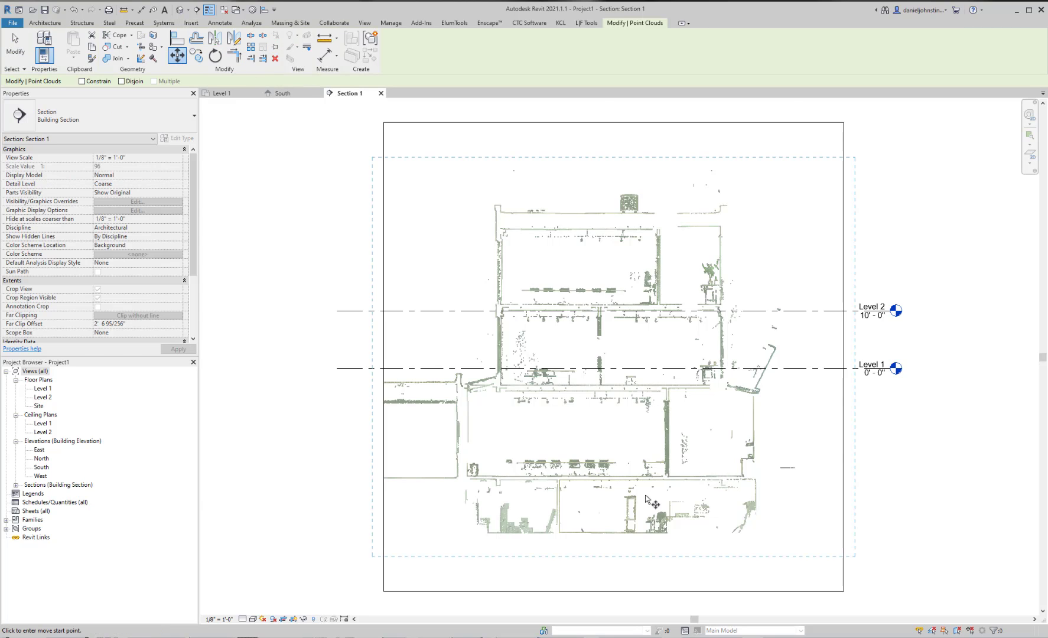
pyautogui.scroll(3, 645, 496)
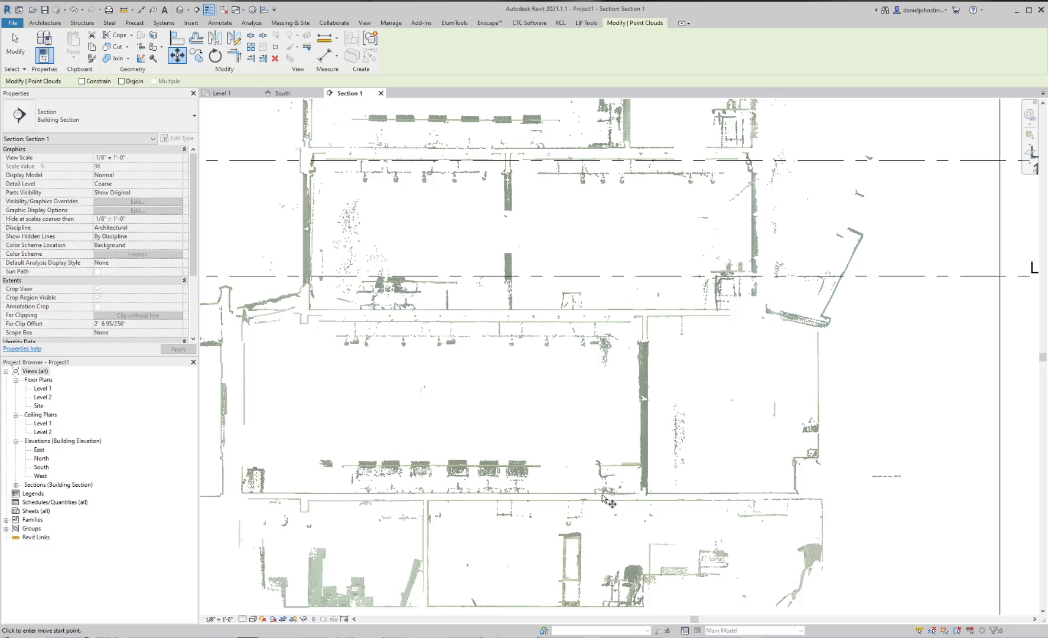
pyautogui.click(568, 493)
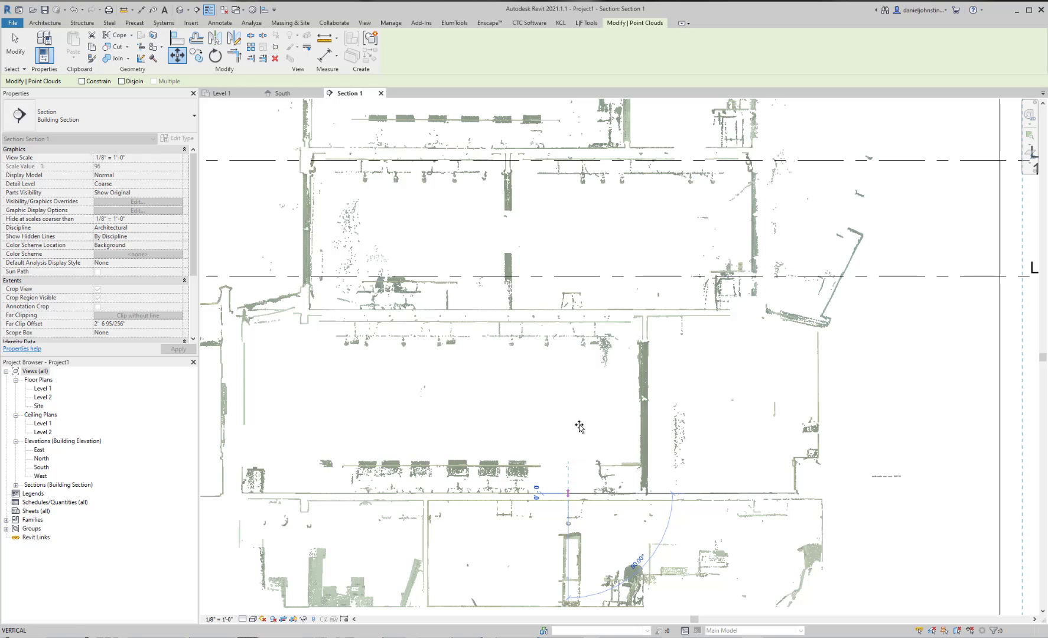
pyautogui.click(566, 289)
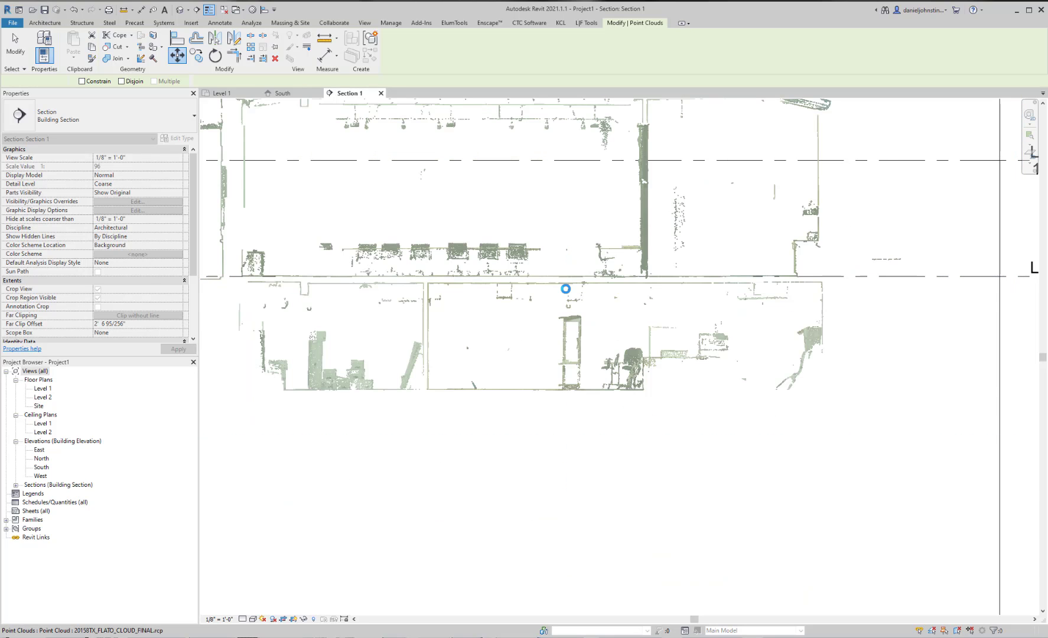
pyautogui.moveTo(675, 306); pyautogui.dragTo(654, 391, button='middle')
pyautogui.moveTo(548, 404); pyautogui.dragTo(547, 409, button='middle')
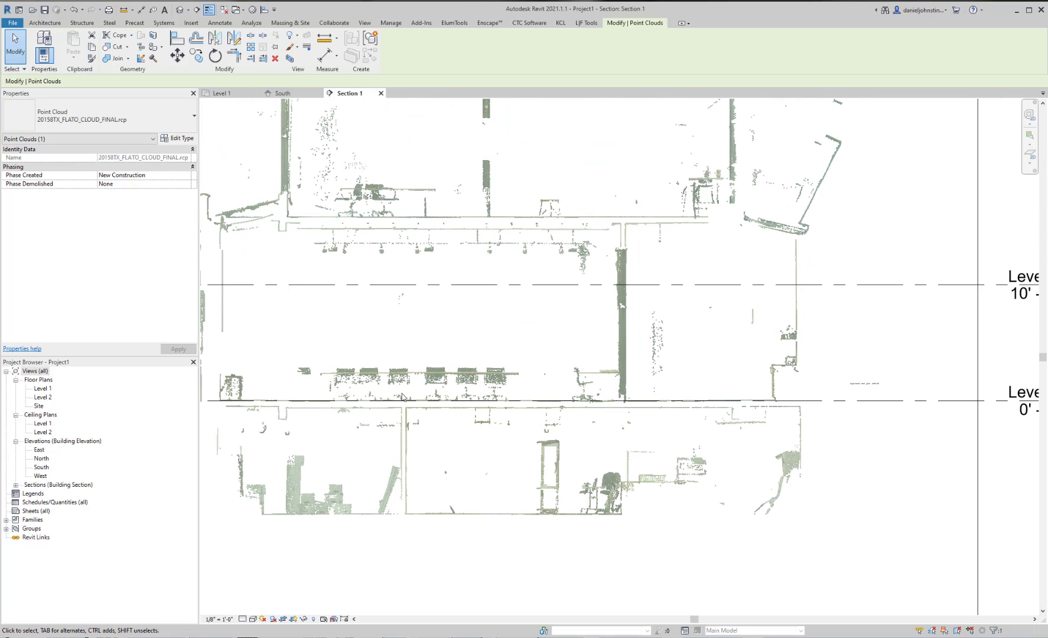
# Step: Move Level 2 up by 5' 10 1/16" onto the next scanned floor surface and check its alignment up close
pyautogui.click(843, 285)
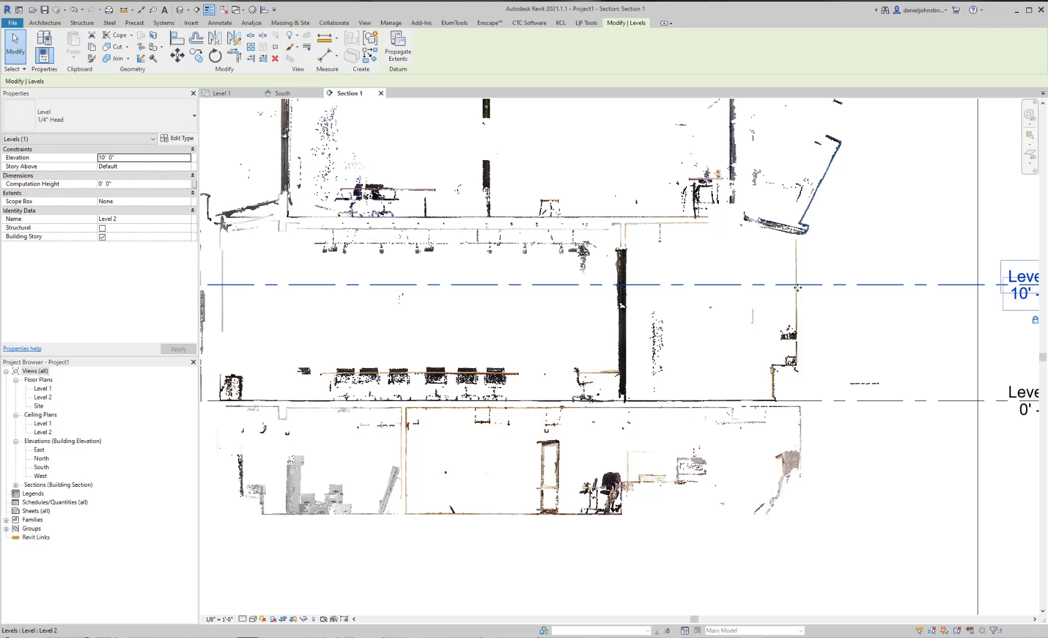
pyautogui.click(514, 287)
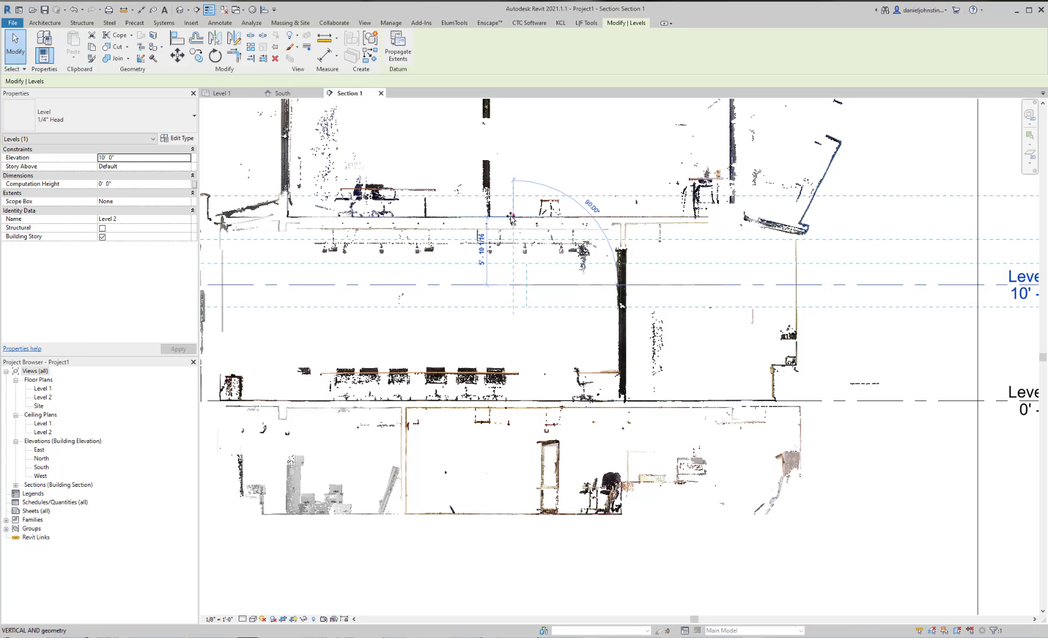
pyautogui.click(511, 218)
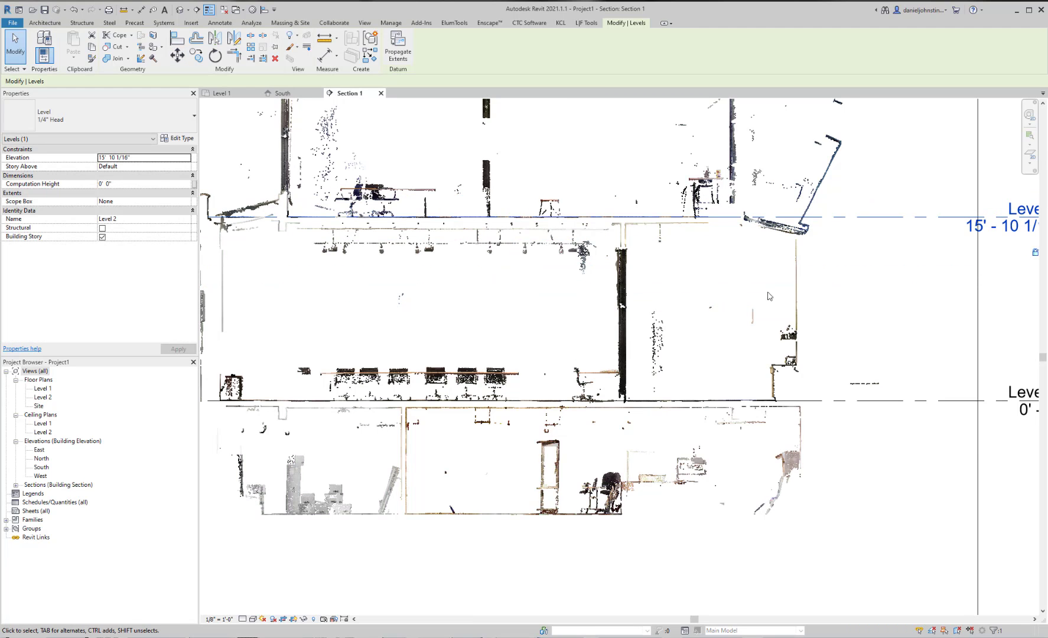
pyautogui.scroll(4, 517, 207)
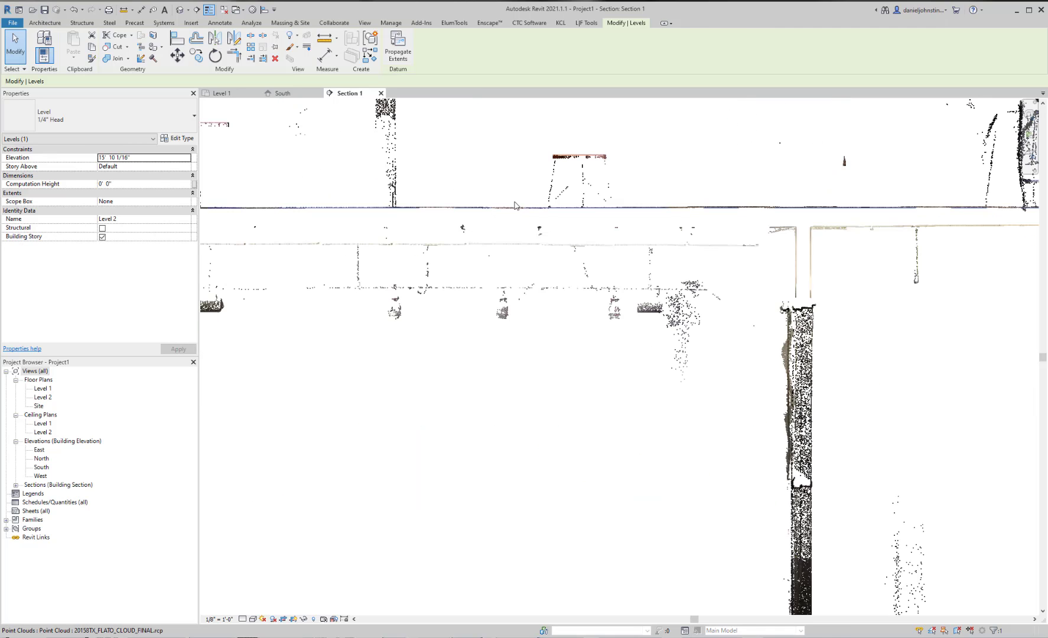
pyautogui.scroll(-5, 527, 209)
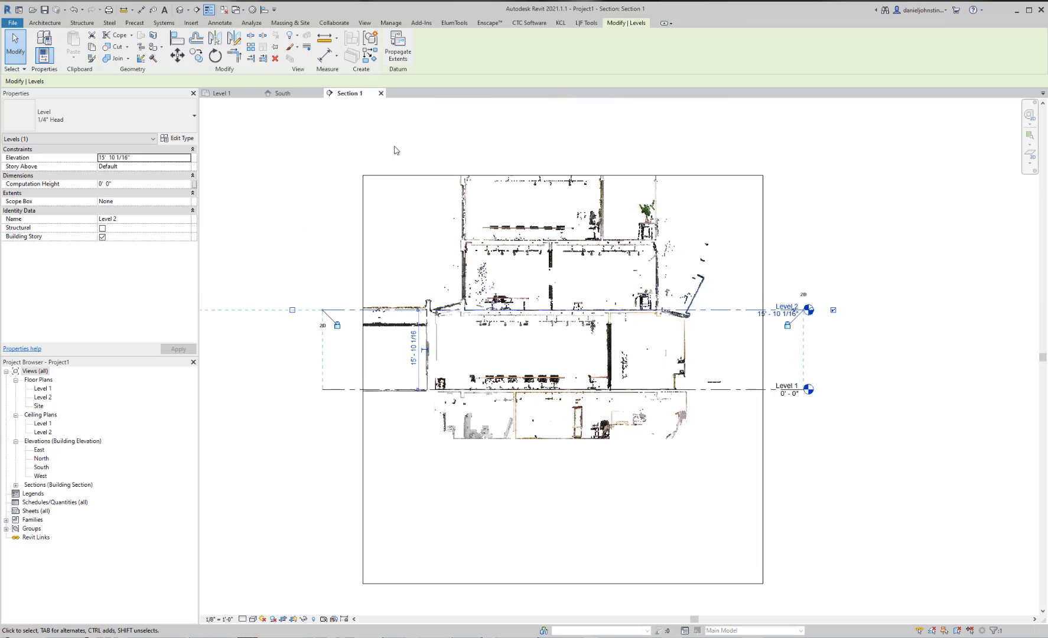
# Step: On the Level 1 plan, prepare a Generic - 8" wall at the scanned conference room with its location line at Finish Face: Interior
pyautogui.click(227, 93)
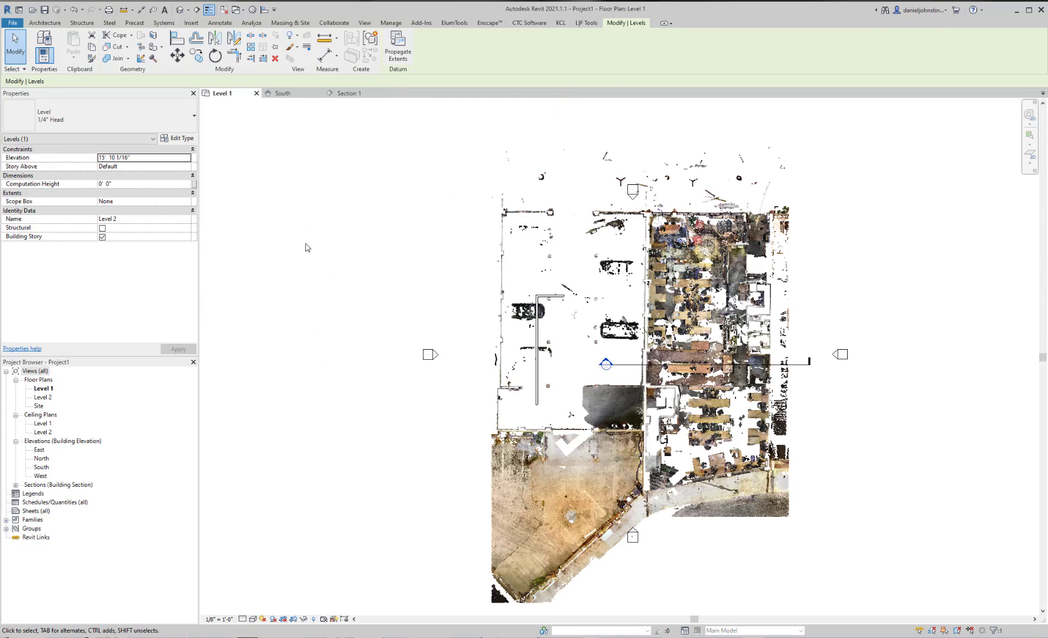
pyautogui.scroll(5, 759, 353)
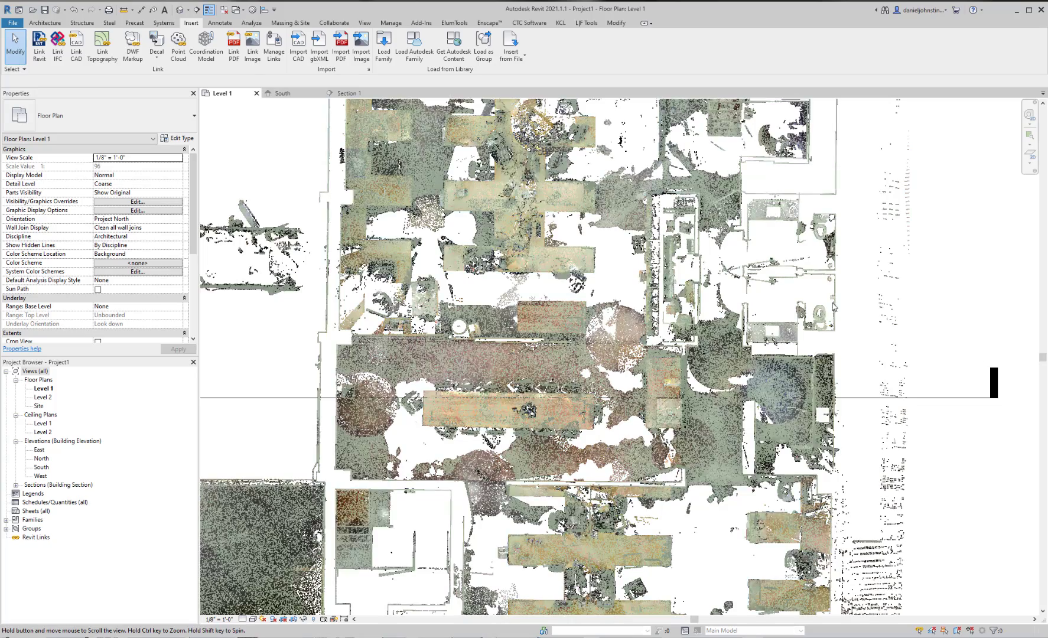
pyautogui.moveTo(839, 295); pyautogui.dragTo(771, 450, button='middle')
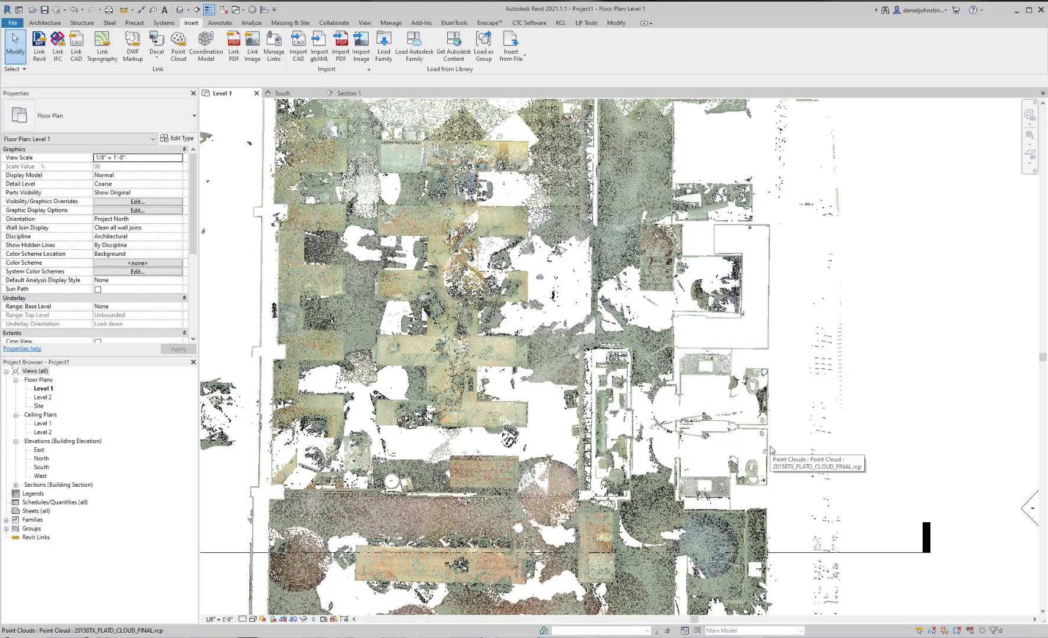
pyautogui.moveTo(492, 582); pyautogui.dragTo(502, 326, button='middle')
pyautogui.scroll(5, 479, 395)
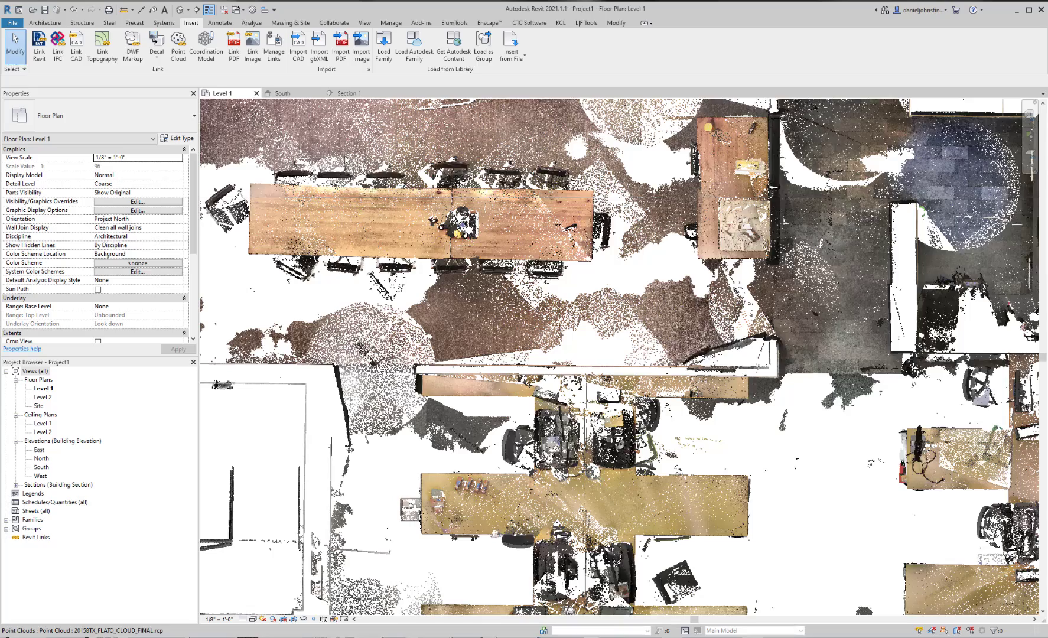
pyautogui.click(50, 23)
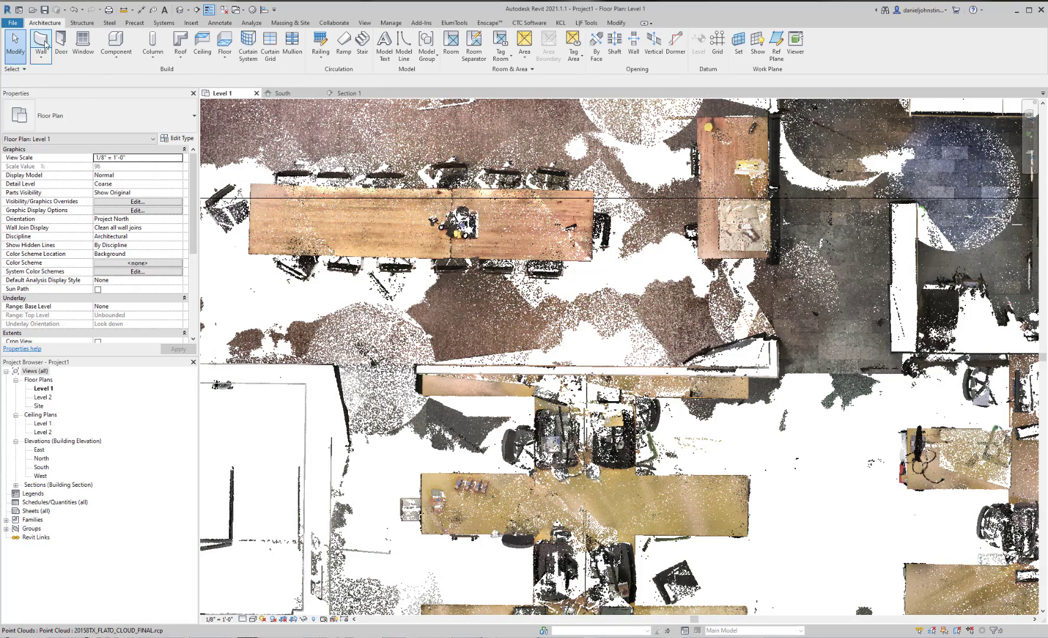
pyautogui.click(41, 42)
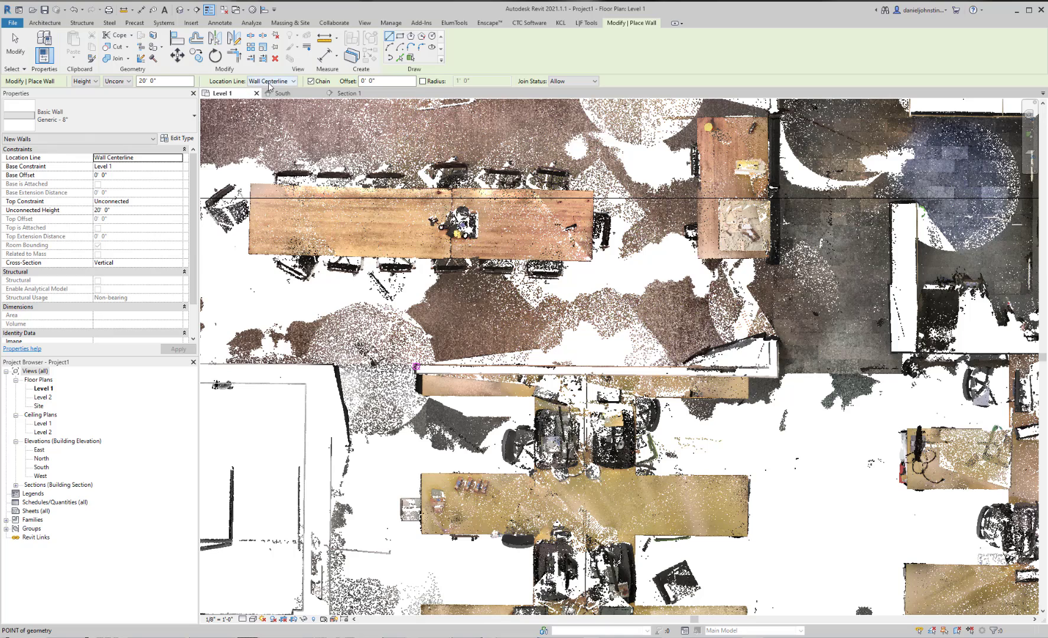
pyautogui.click(270, 81)
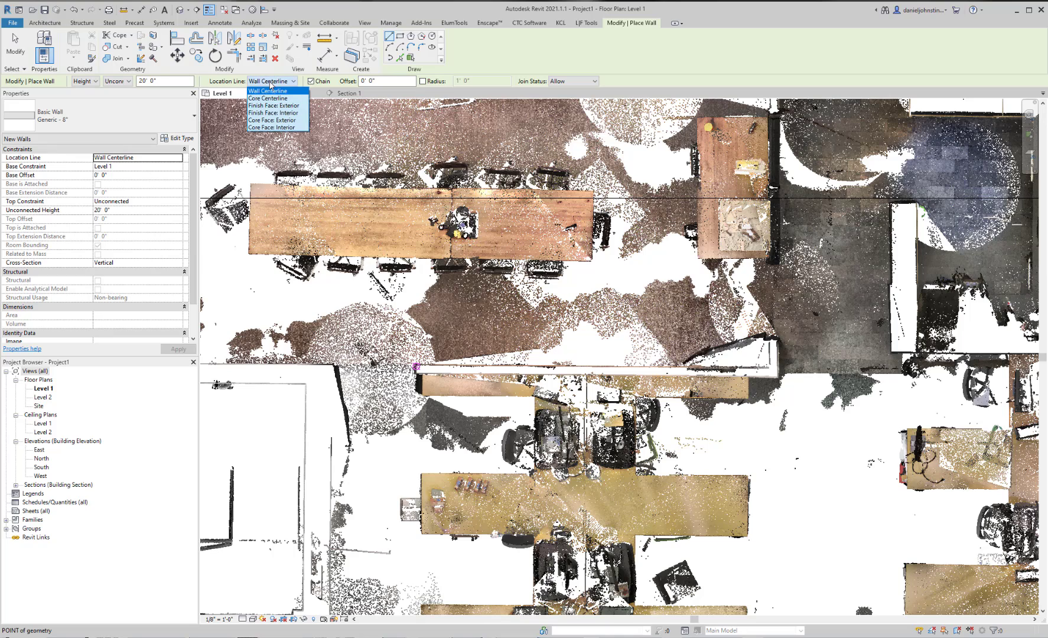
pyautogui.click(293, 113)
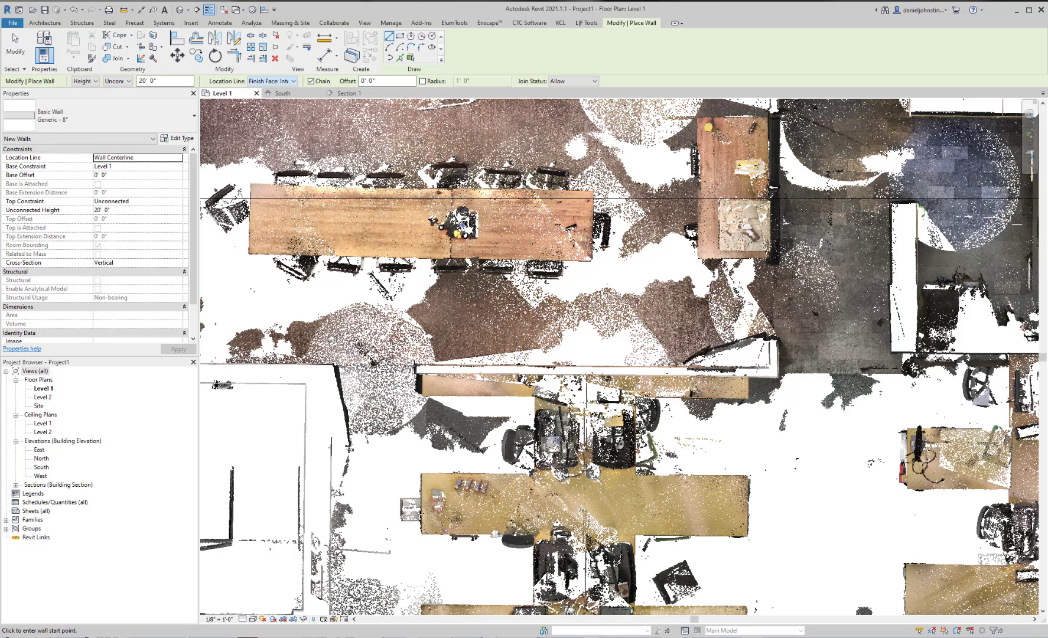
# Step: Draw an L-shaped wall over the conference room's scanned south and east walls, with a south run of about 17' 7"
pyautogui.click(415, 364)
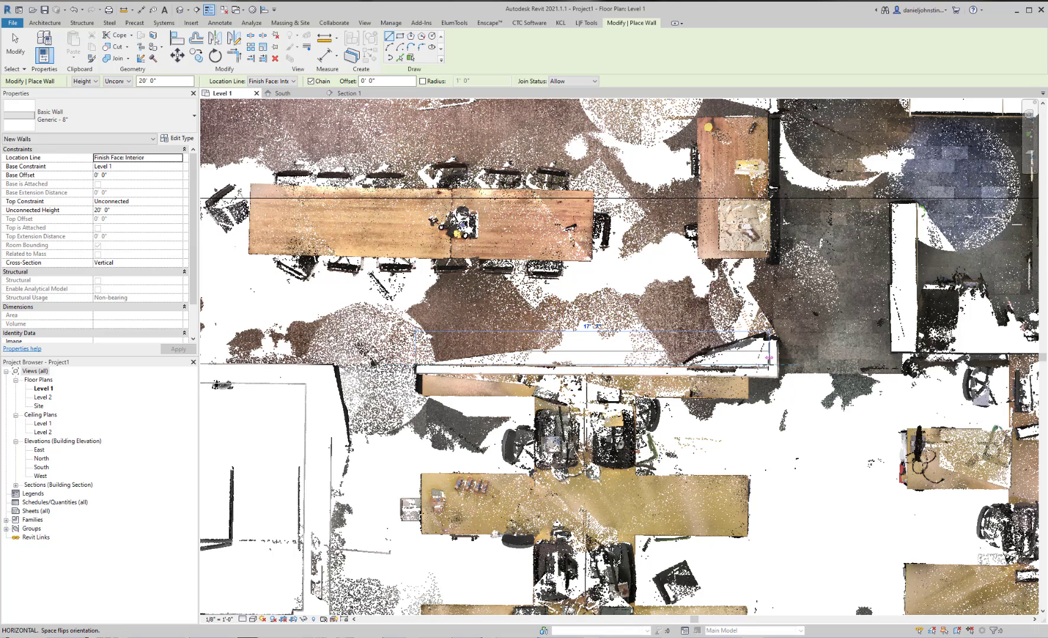
pyautogui.scroll(4, 769, 357)
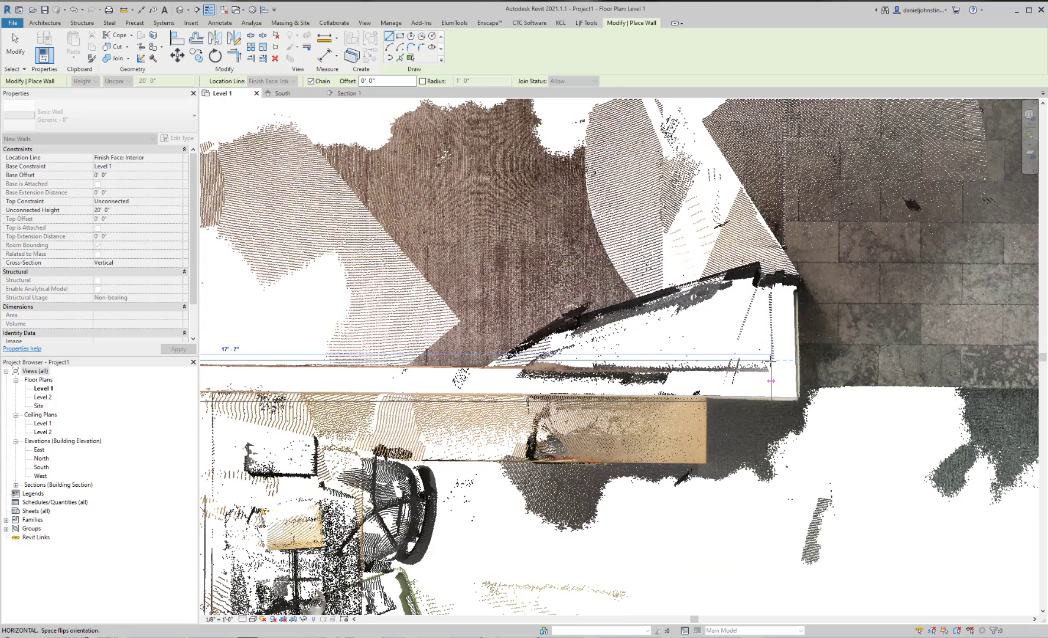
pyautogui.scroll(-1, 768, 203)
pyautogui.scroll(-1, 770, 237)
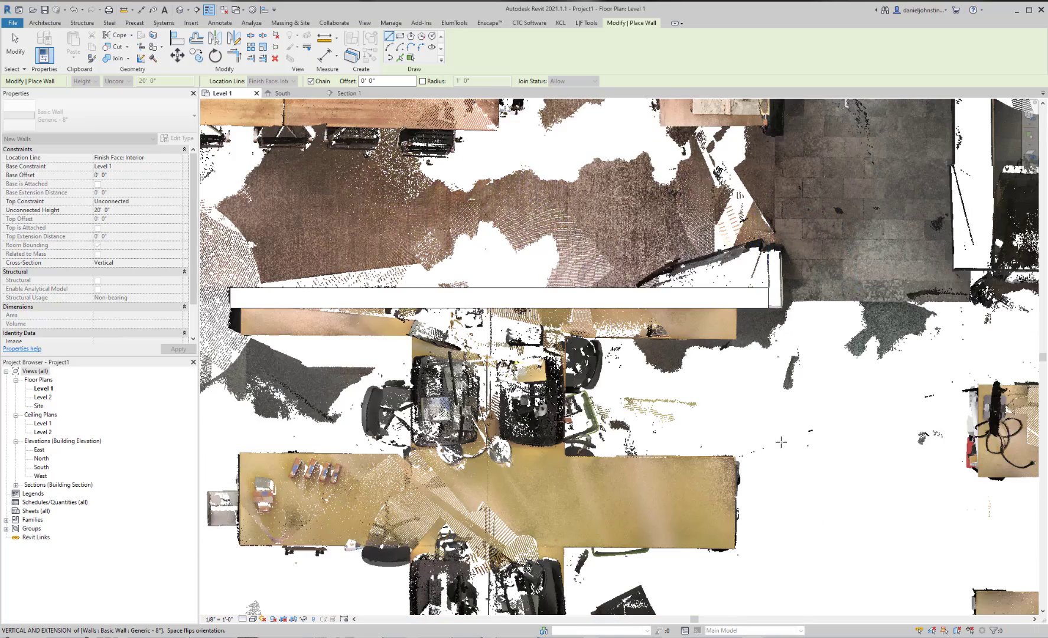
pyautogui.moveTo(769, 111); pyautogui.dragTo(782, 339, button='middle')
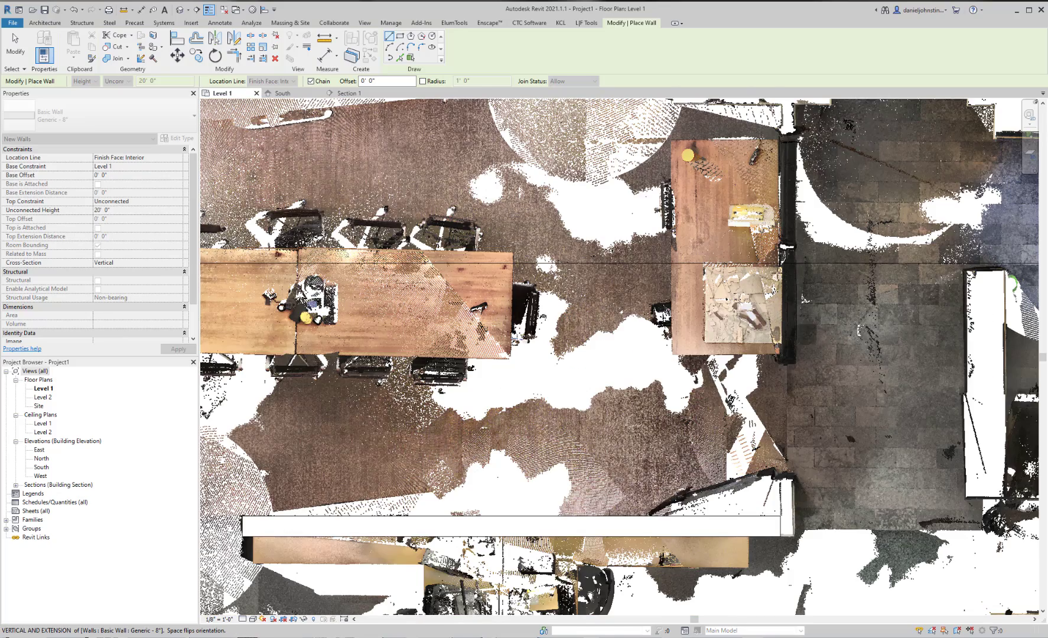
pyautogui.press('Escape')
pyautogui.press('Escape')
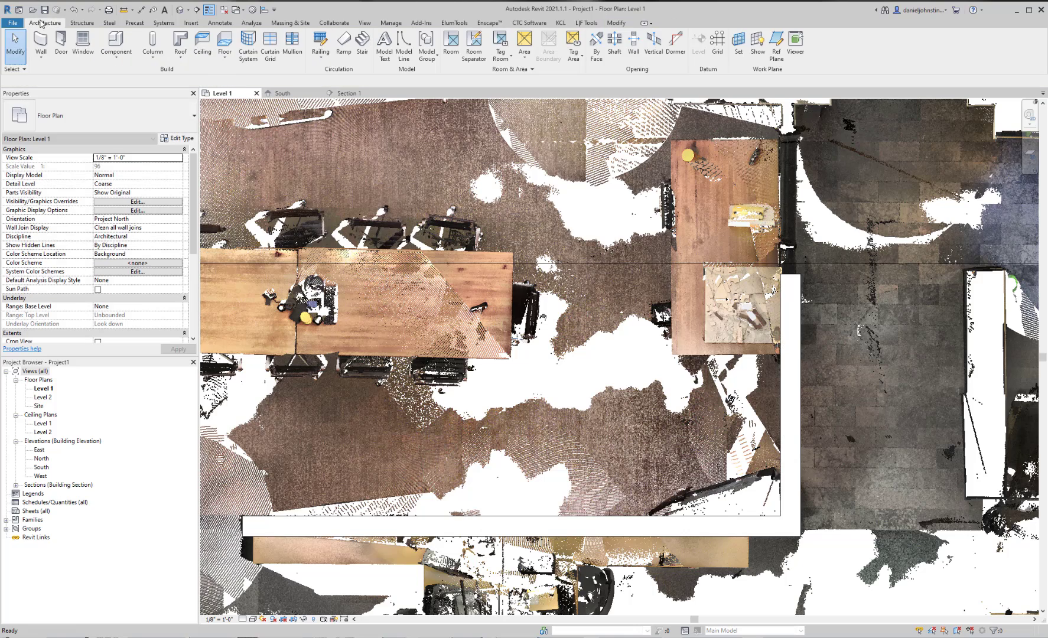
# Step: Place a 36" x 84" Single-Flush door in the east wall at the scanned door opening
pyautogui.click(60, 39)
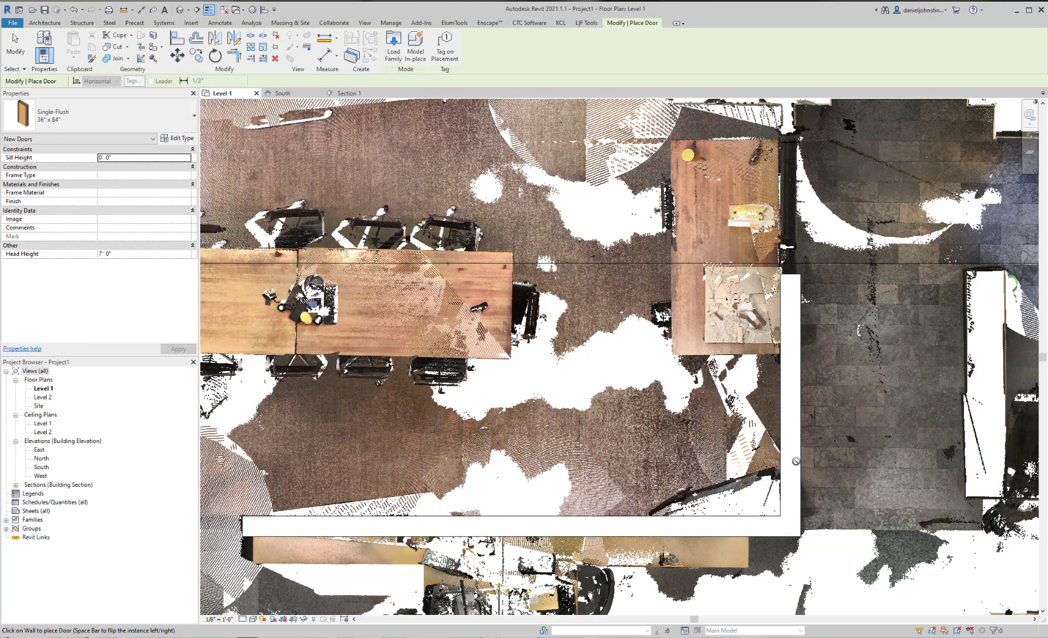
pyautogui.click(794, 431)
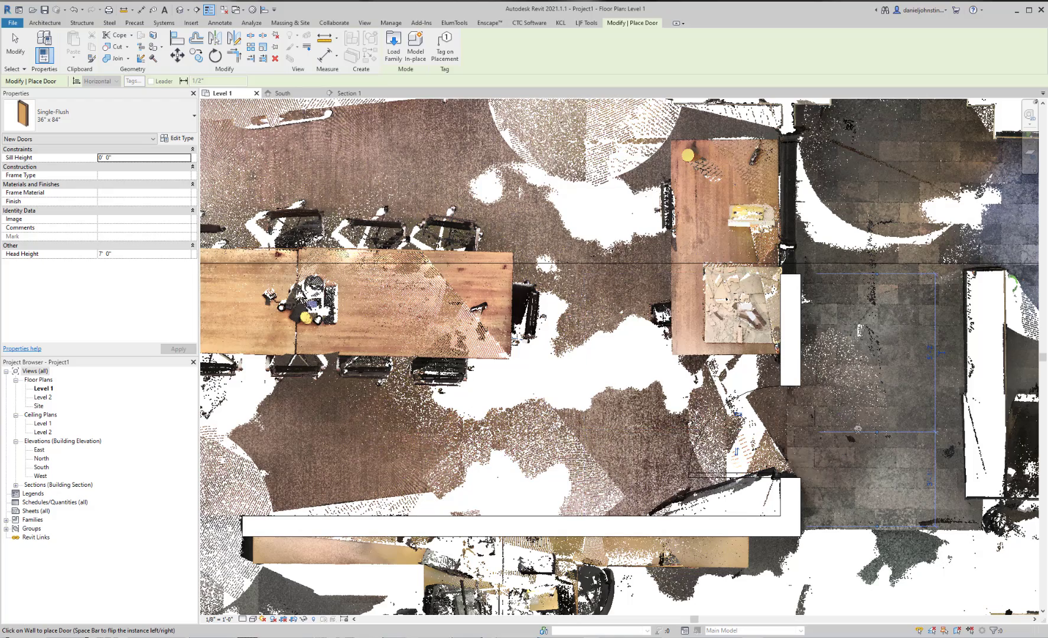
pyautogui.press('Escape')
pyautogui.press('Escape')
pyautogui.scroll(-5, 847, 441)
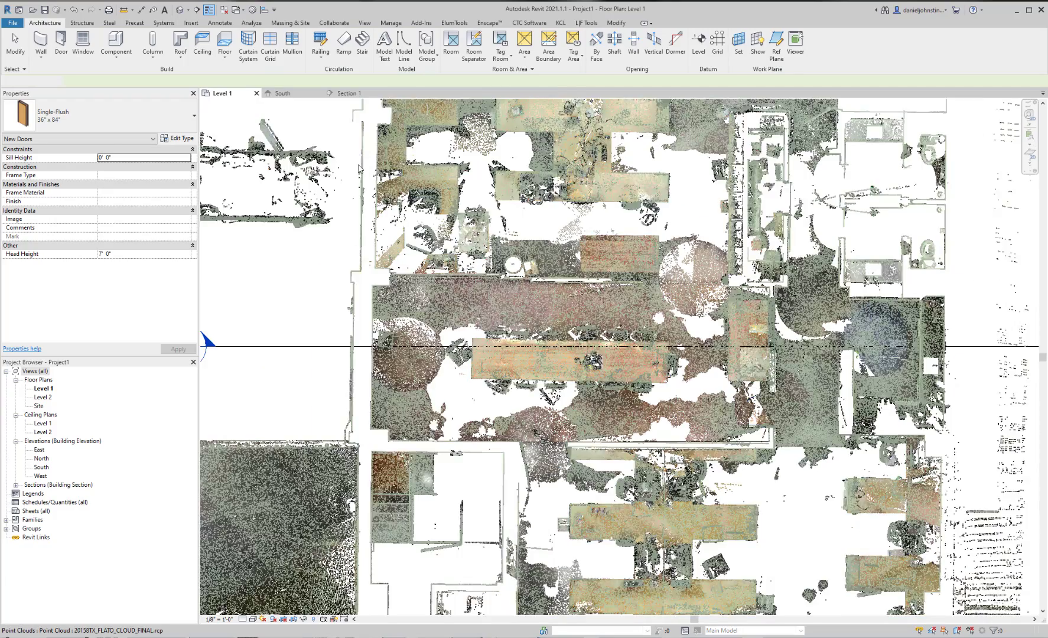
# Step: Open the default 3D view, enable its section box, and pull one side inward to cut away the front of the scanned building
pyautogui.click(179, 10)
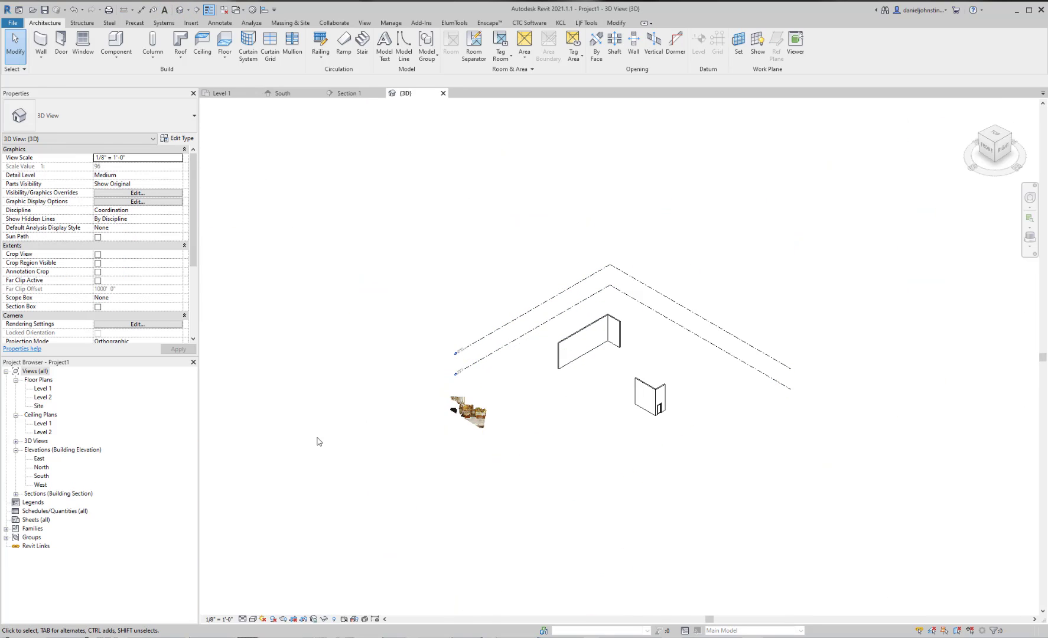
pyautogui.click(98, 306)
pyautogui.click(361, 371)
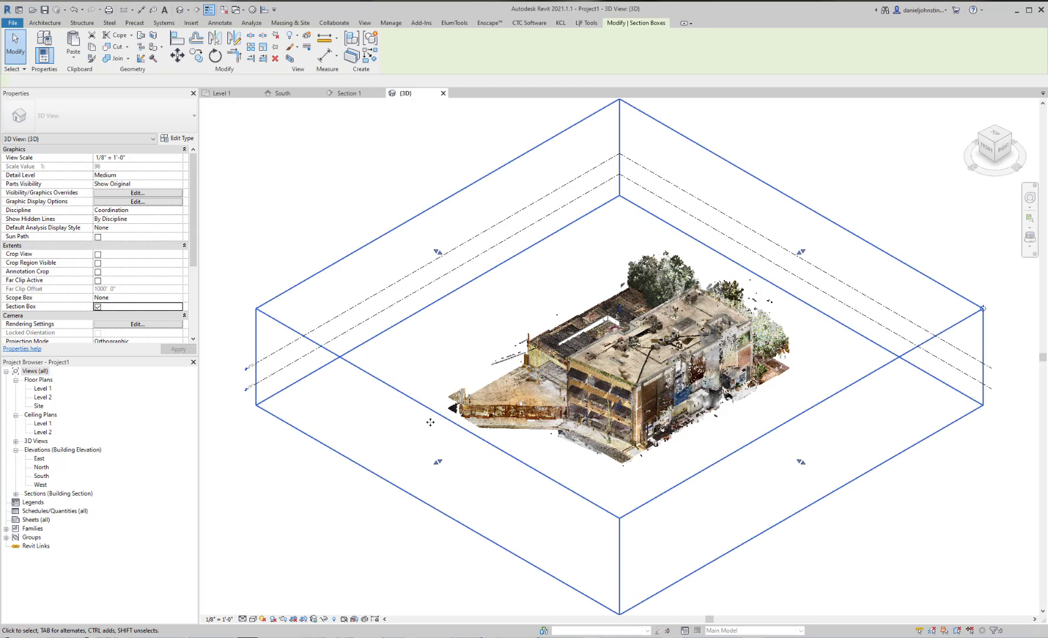
pyautogui.moveTo(610, 384); pyautogui.dragTo(608, 384)
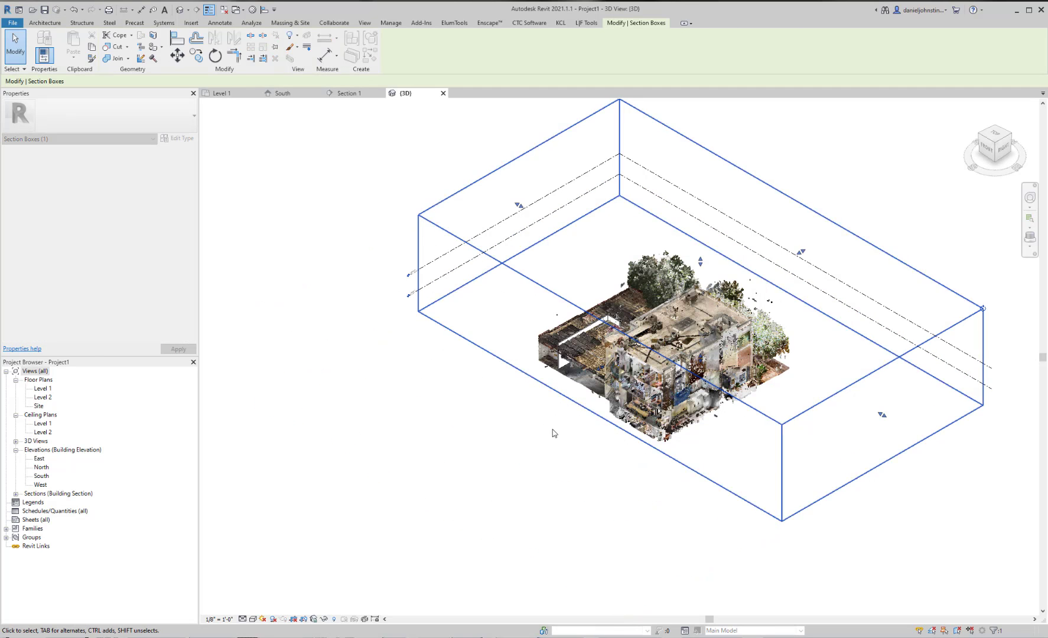
pyautogui.click(525, 489)
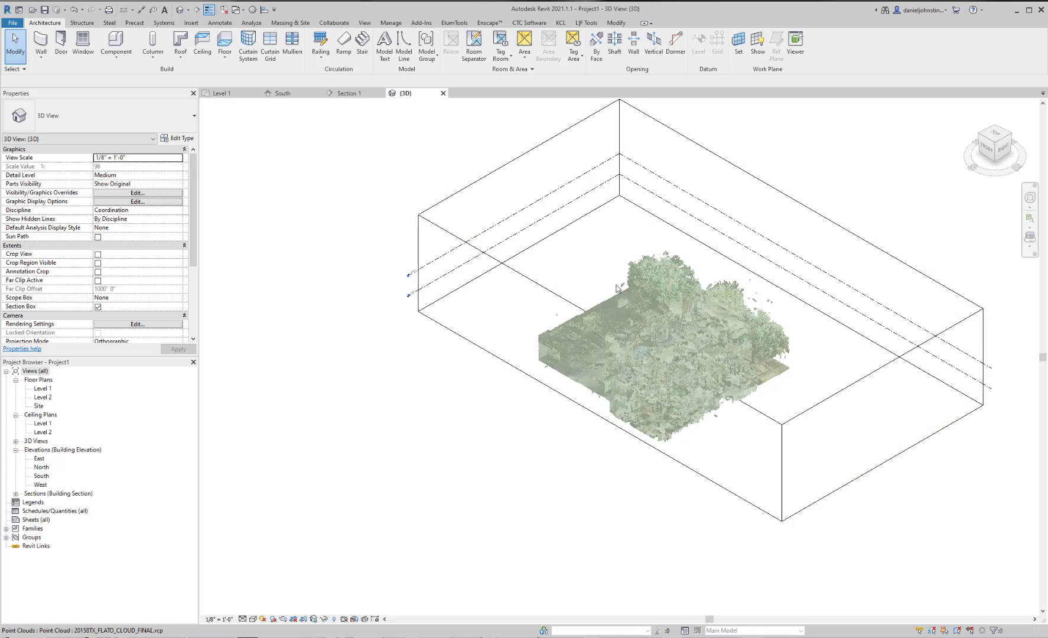
# Step: Adjust three sides of the section box to cut into the scanned rooms around the modelled wall and door
pyautogui.click(578, 219)
pyautogui.moveTo(519, 205); pyautogui.dragTo(816, 415)
pyautogui.moveTo(880, 416); pyautogui.dragTo(768, 350)
pyautogui.moveTo(801, 254); pyautogui.dragTo(733, 293)
# Step: Examine how the modelled wall and door fit the scanned interior, and inspect the building's exterior on the side with the trees
pyautogui.keyDown('shift'); pyautogui.moveTo(627, 455); pyautogui.dragTo(667, 378, button='middle'); pyautogui.keyUp('shift')
pyautogui.scroll(6, 667, 378)
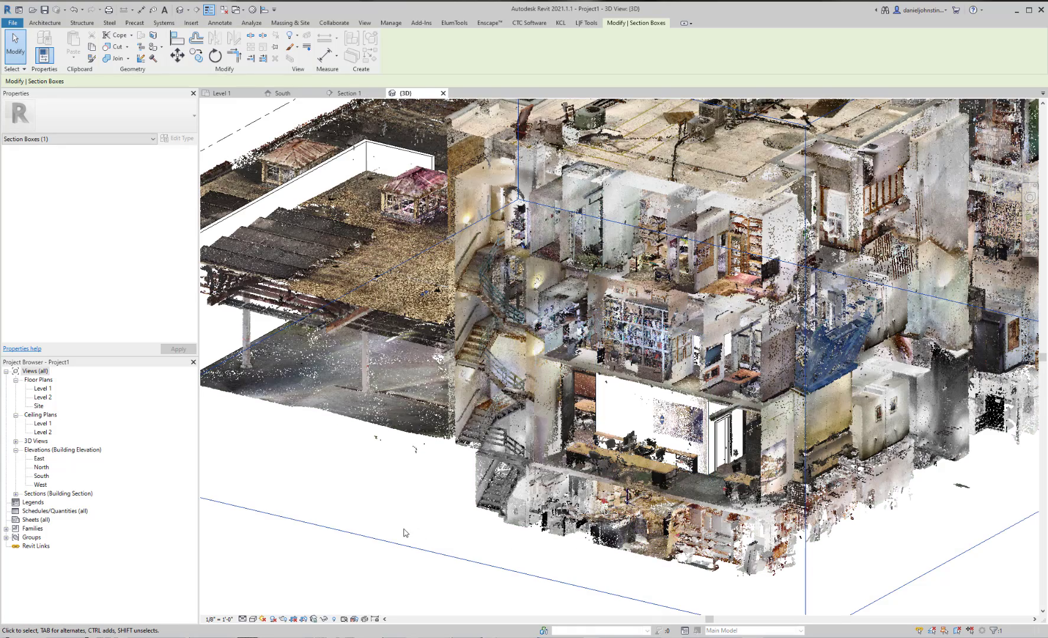
pyautogui.scroll(1, 417, 491)
pyautogui.moveTo(417, 491); pyautogui.dragTo(313, 547, button='middle')
pyautogui.scroll(2, 655, 505)
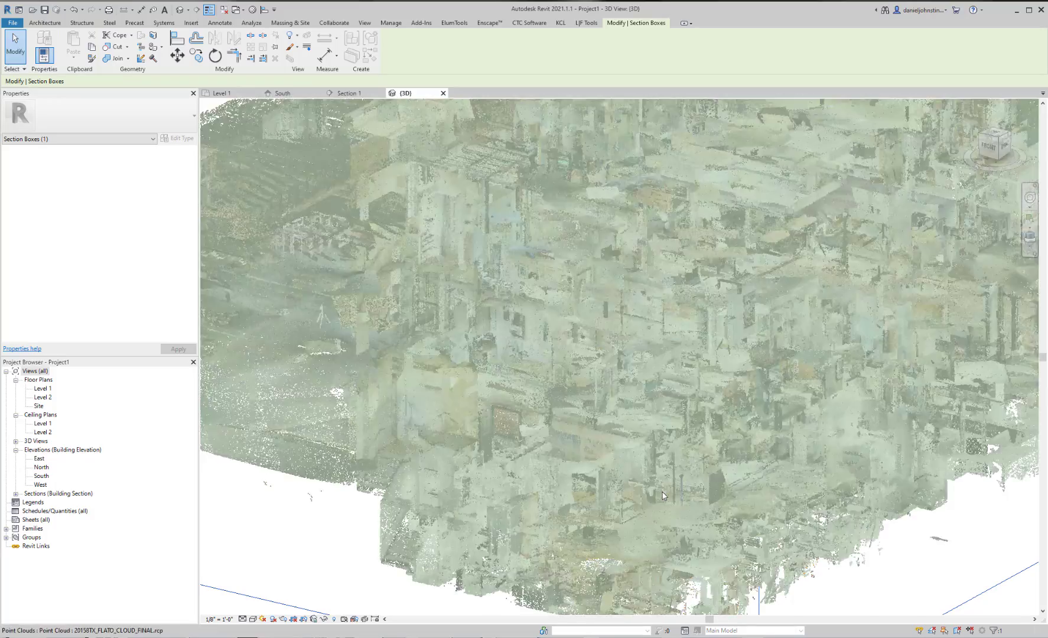
pyautogui.scroll(2, 542, 319)
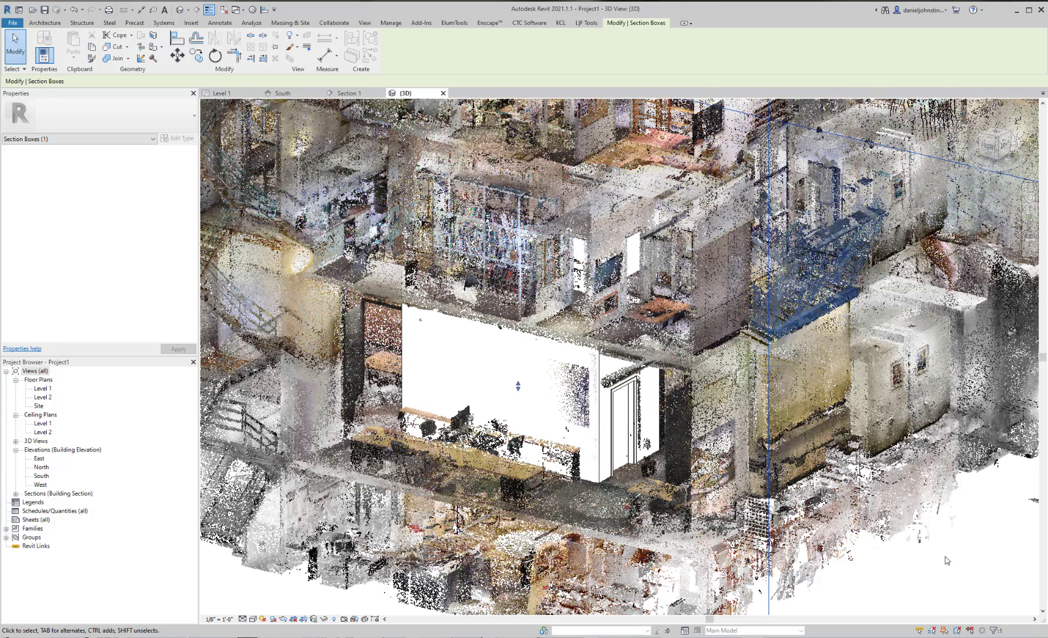
pyautogui.scroll(-5, 945, 557)
pyautogui.keyDown('shift'); pyautogui.moveTo(576, 476); pyautogui.dragTo(947, 456, button='middle'); pyautogui.keyUp('shift')
pyautogui.click(875, 501)
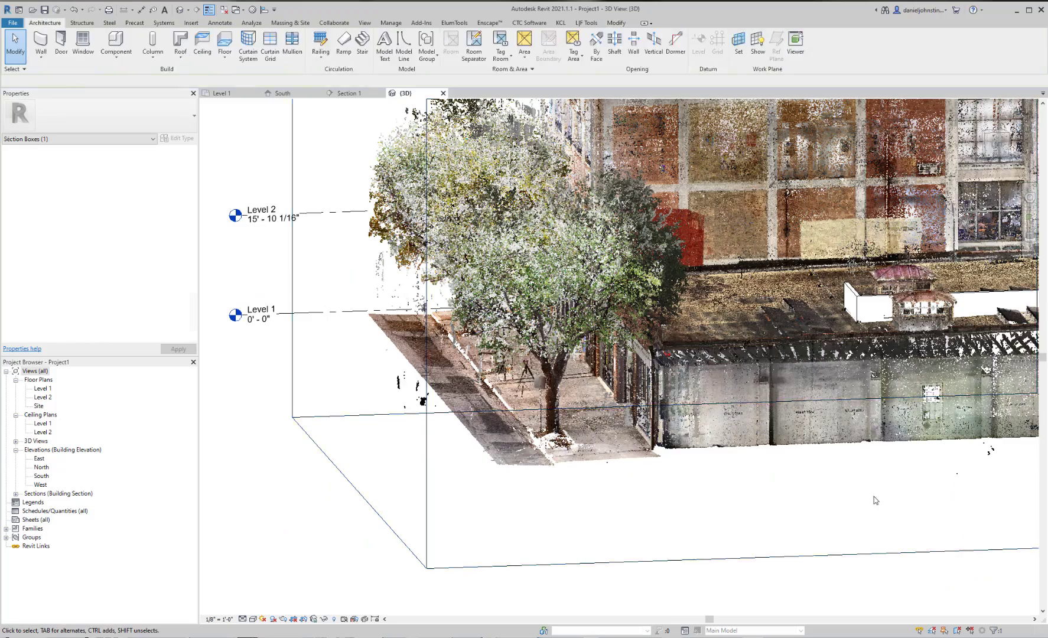
pyautogui.keyDown('shift'); pyautogui.moveTo(875, 501); pyautogui.dragTo(753, 590, button='middle'); pyautogui.keyUp('shift')
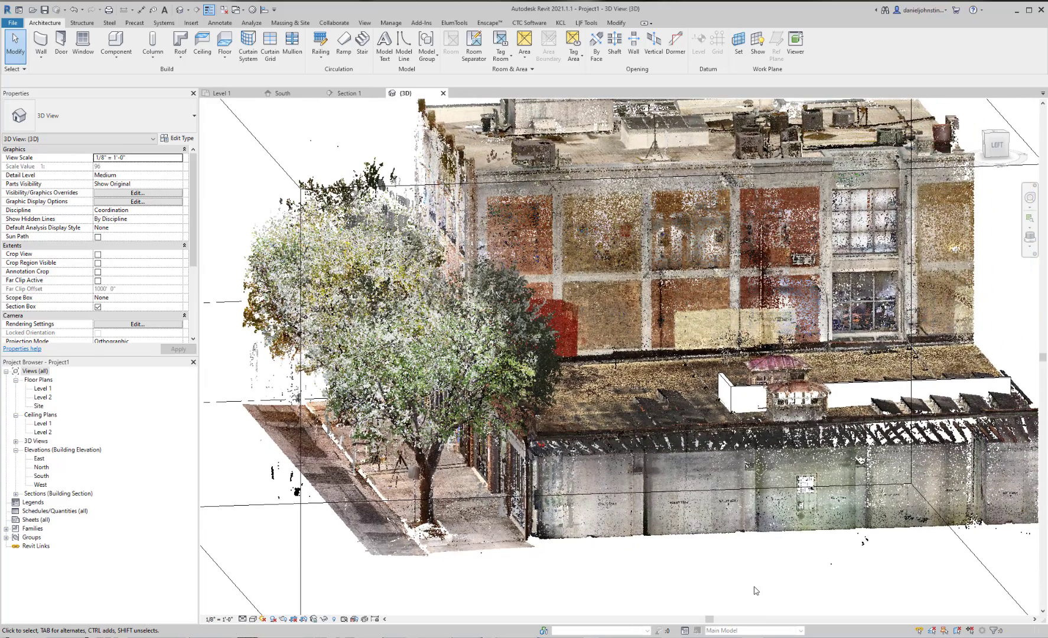